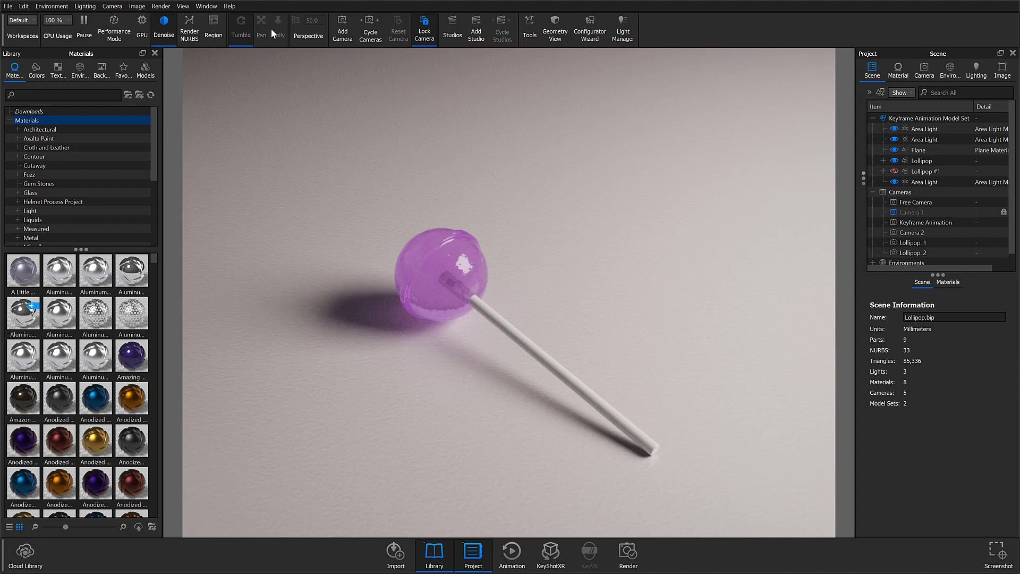
Open the animation timeline and move Lollipop Keyframe 1's frame-22 keyframe to frame 25.
{"action": "left_click", "coordinate": [230, 6]}
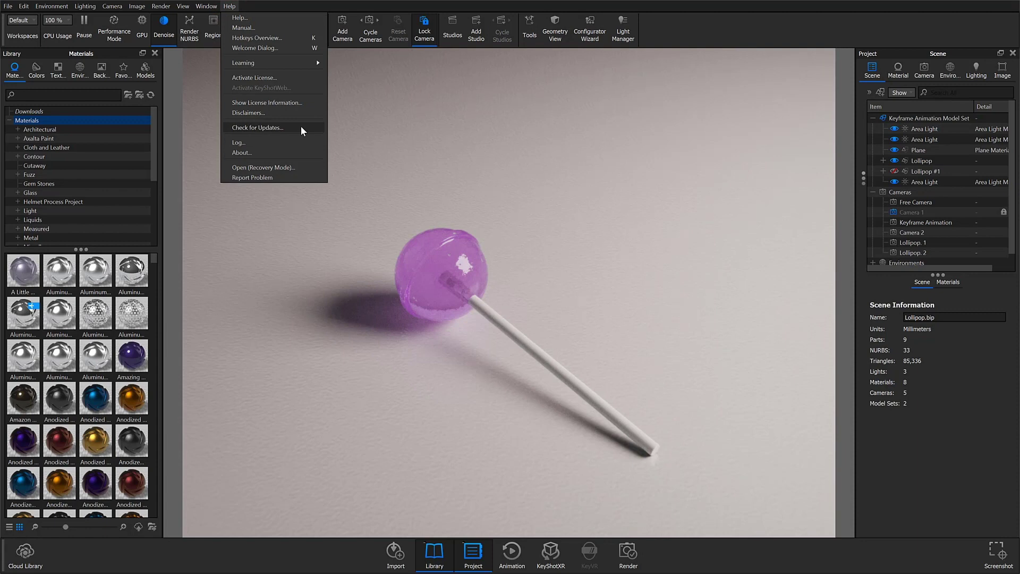
{"action": "left_click", "coordinate": [702, 30]}
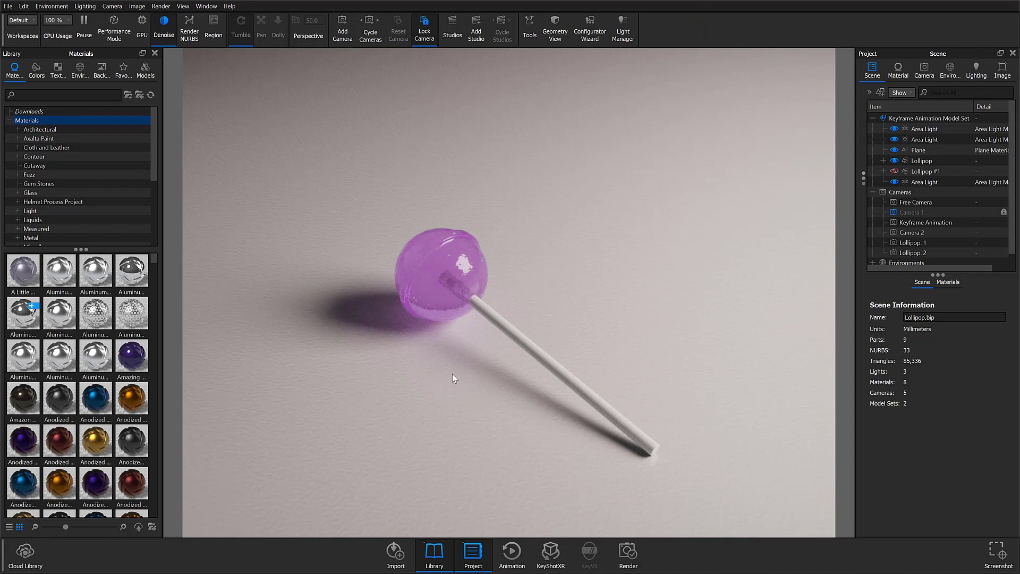
{"action": "left_click", "coordinate": [512, 551]}
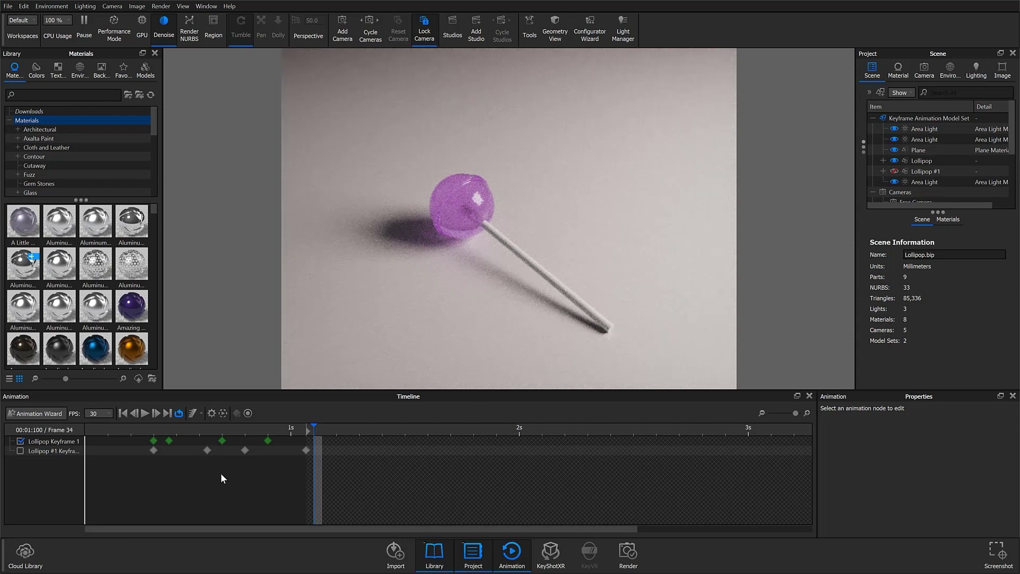
{"action": "left_click", "coordinate": [222, 450]}
{"action": "left_click", "coordinate": [222, 440]}
{"action": "double_click", "coordinate": [222, 441]}
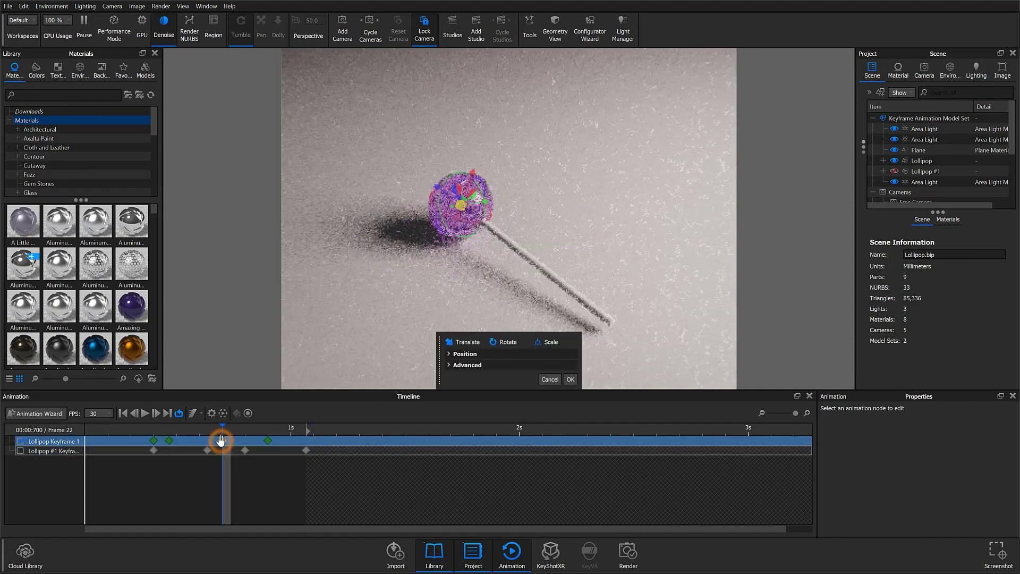
{"action": "left_click", "coordinate": [267, 442]}
{"action": "left_click_drag", "start_coordinate": [266, 441], "coordinate": [291, 441]}
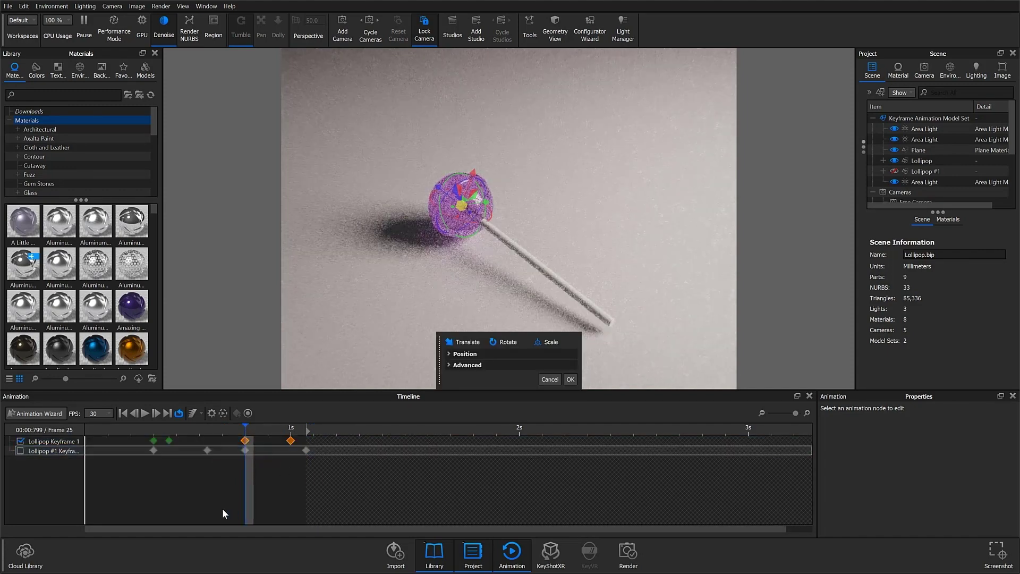
{"action": "left_click_drag", "start_coordinate": [167, 440], "coordinate": [176, 440]}
{"action": "left_click", "coordinate": [185, 450]}
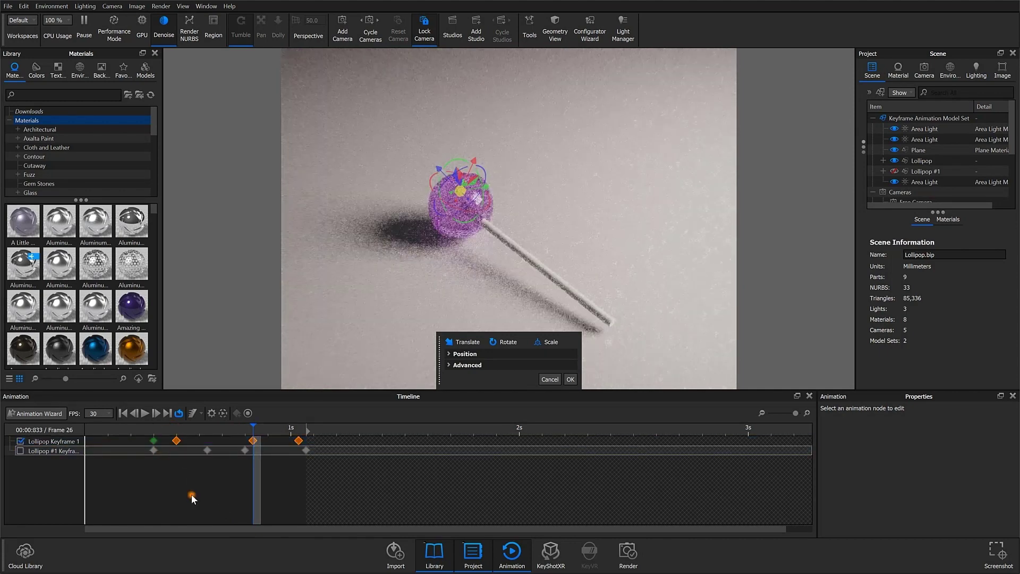
{"action": "left_click", "coordinate": [191, 494]}
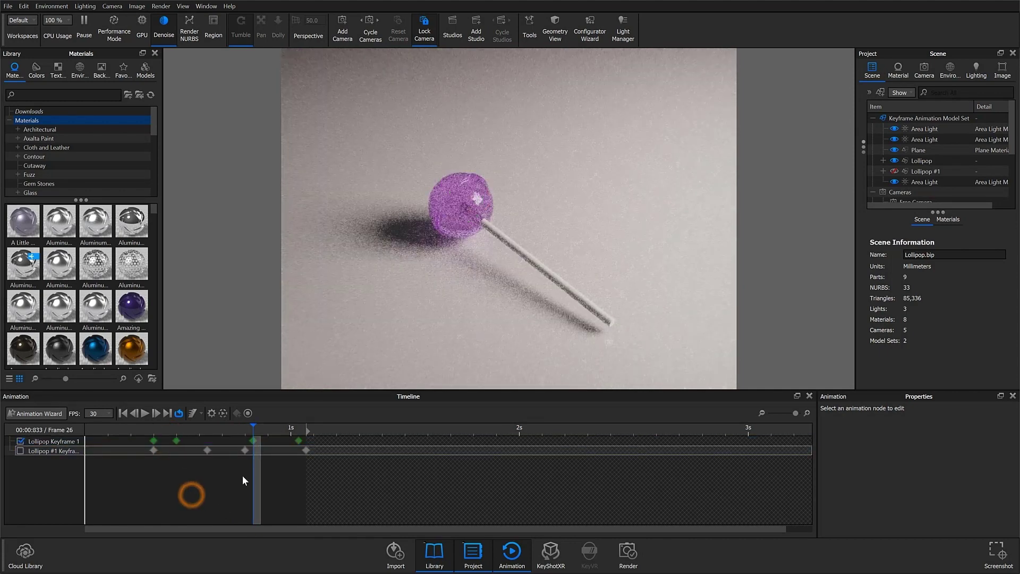
Add a new keyframe at frame 44 on Lollipop Keyframe 1.
{"action": "left_click", "coordinate": [295, 431]}
{"action": "left_click", "coordinate": [253, 440]}
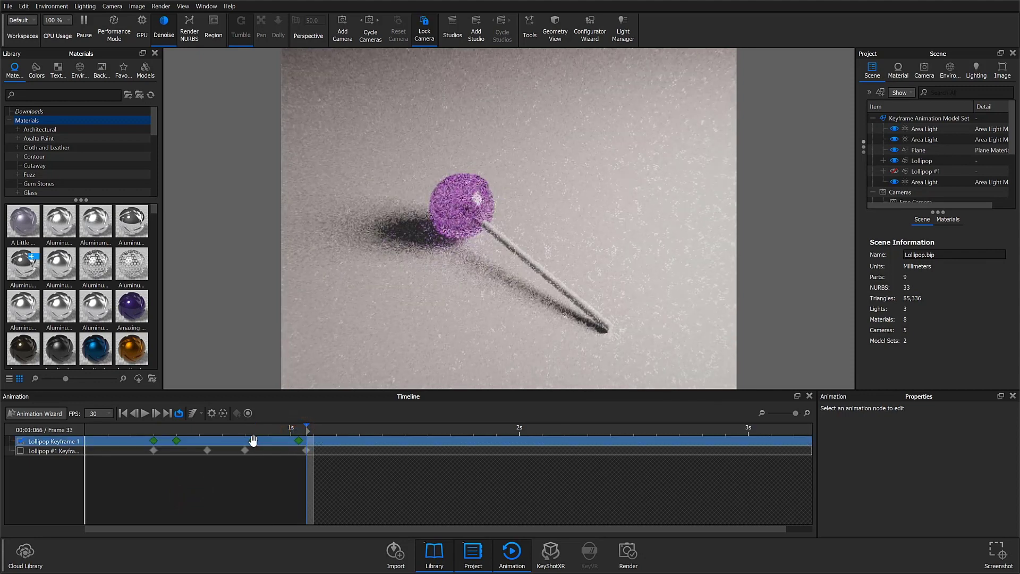
{"action": "left_click_drag", "start_coordinate": [300, 438], "coordinate": [298, 440]}
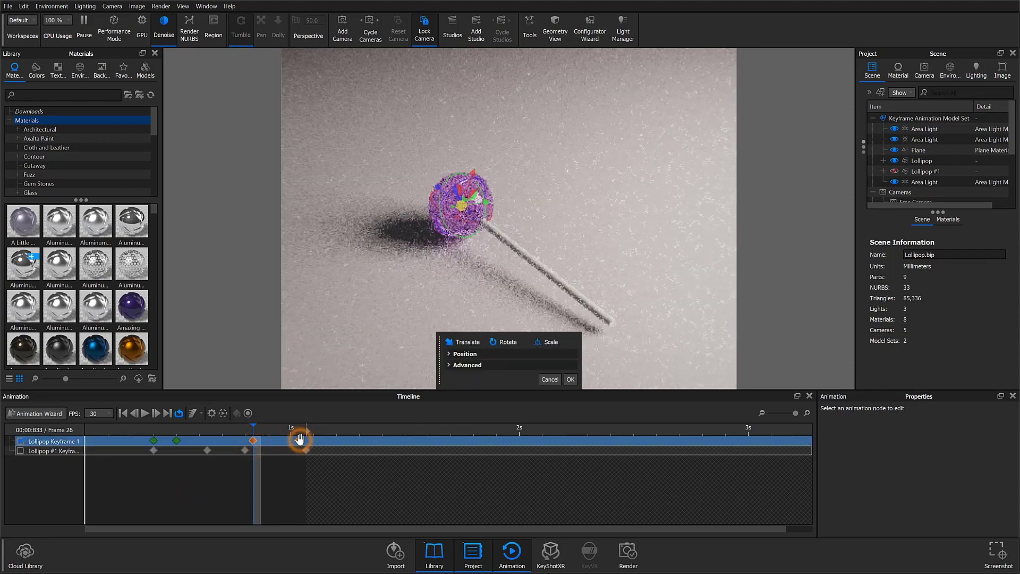
{"action": "left_click", "coordinate": [341, 427]}
{"action": "left_click", "coordinate": [341, 427]}
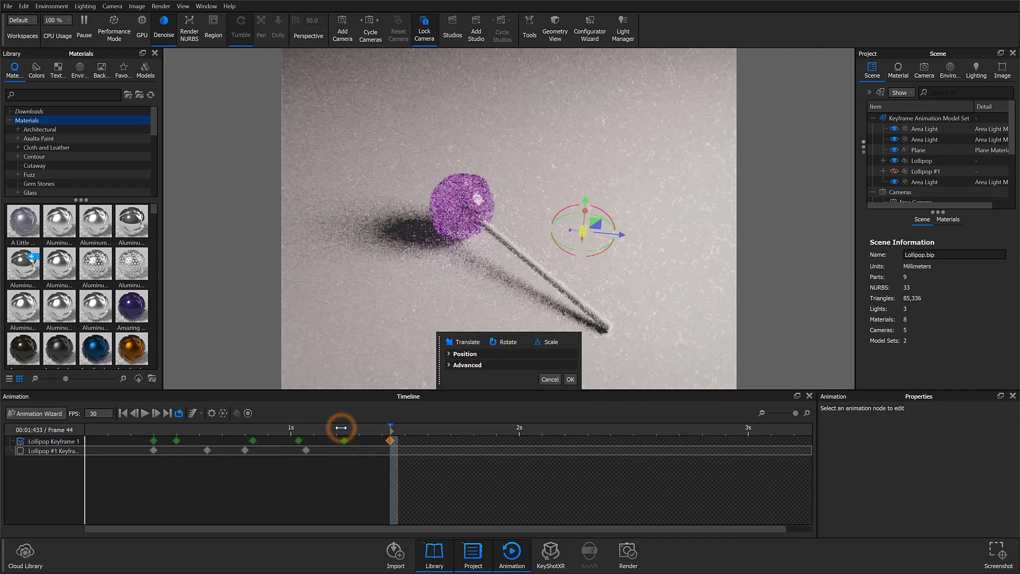
Enable the Lollipop #1 keyframe track, add a keyframe at frame 33, and close the timeline.
{"action": "left_click", "coordinate": [303, 454]}
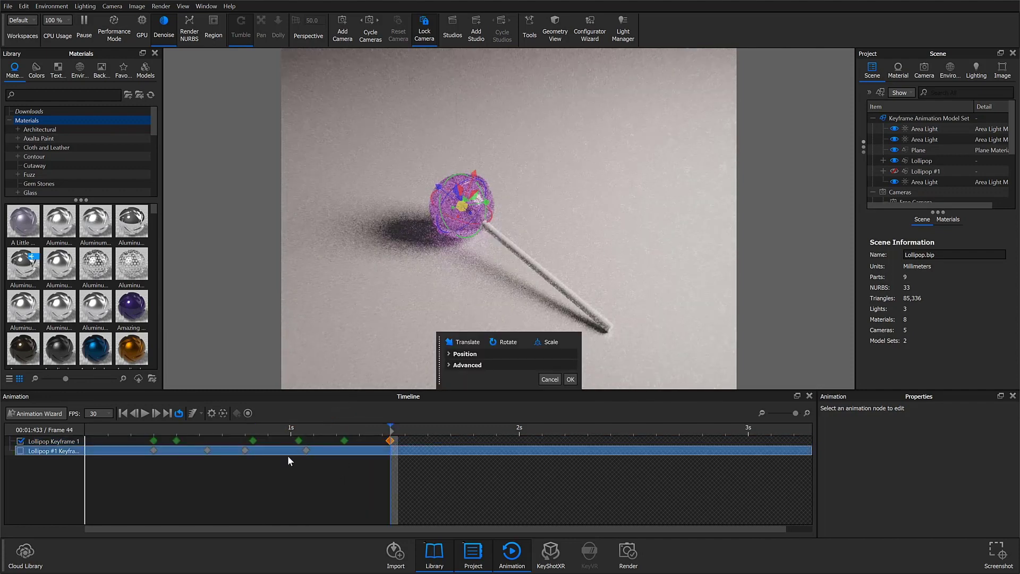
{"action": "left_click", "coordinate": [20, 450]}
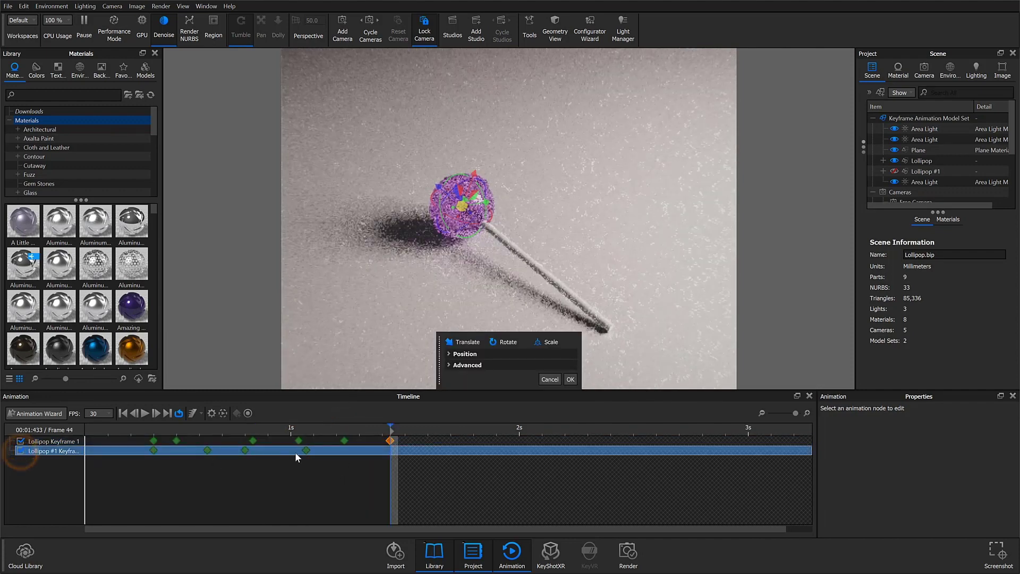
{"action": "double_click", "coordinate": [306, 450]}
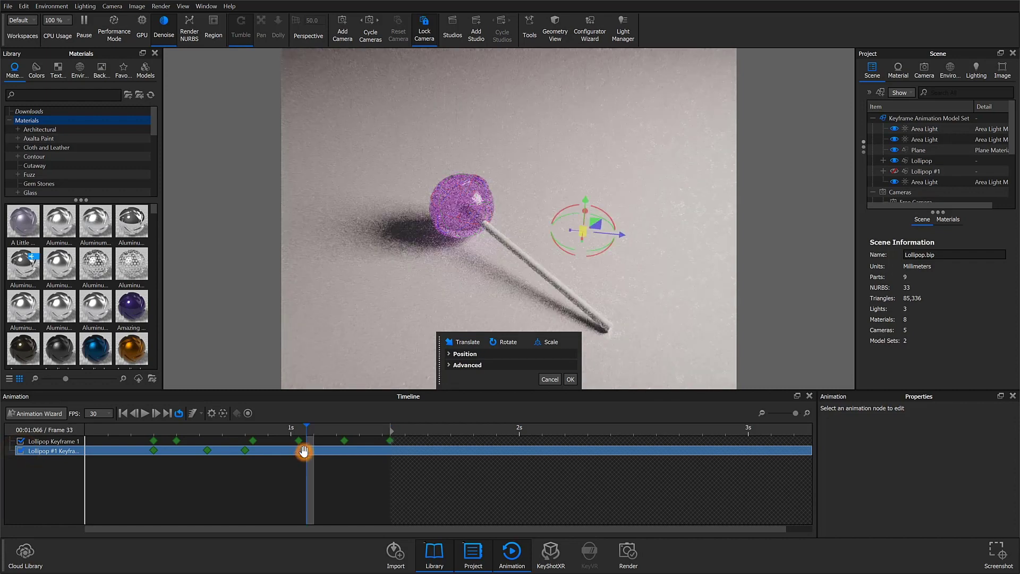
{"action": "left_click", "coordinate": [390, 440]}
{"action": "left_click", "coordinate": [373, 482]}
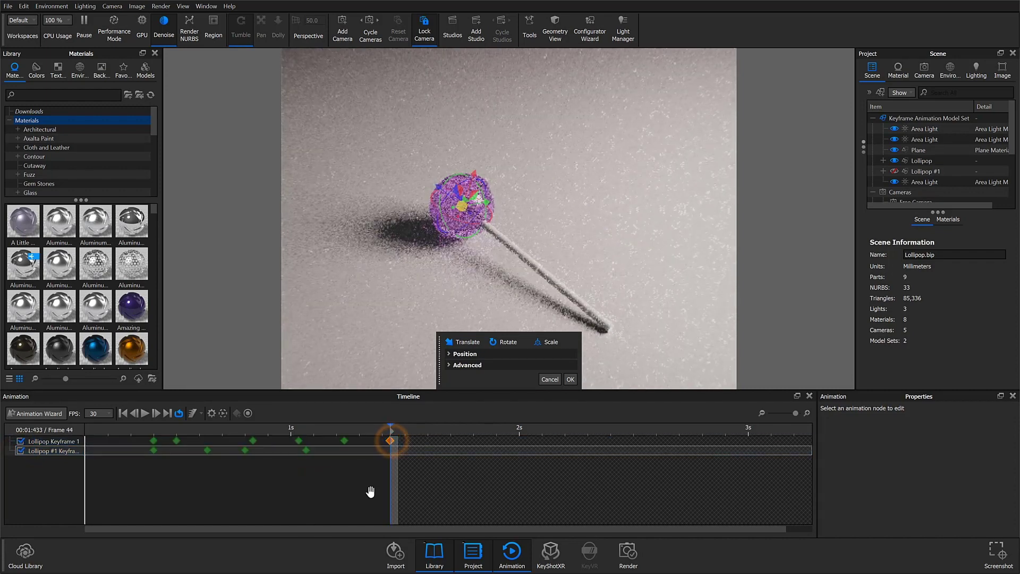
{"action": "left_click", "coordinate": [506, 553]}
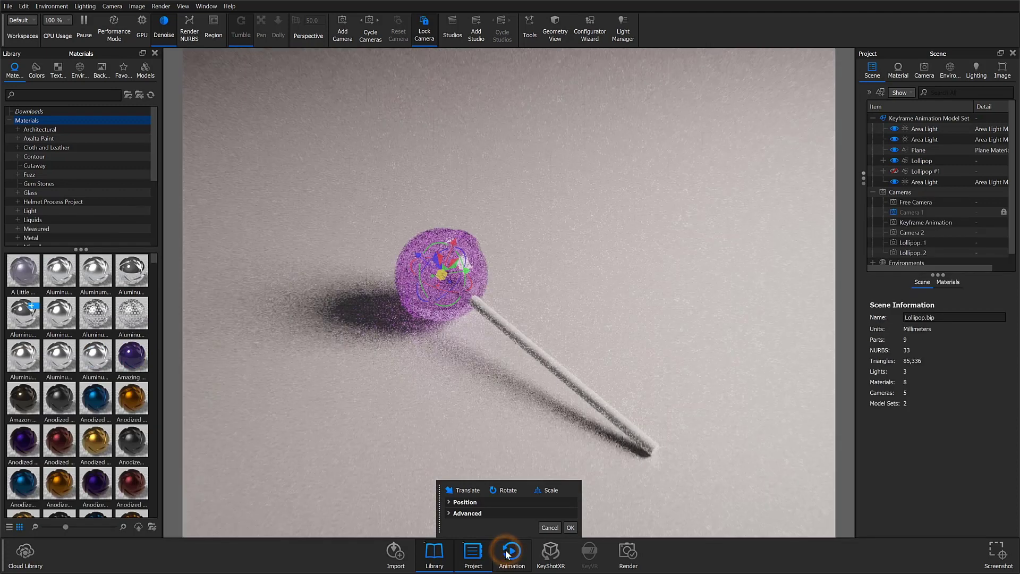
Dismiss the transform settings and switch to the Lighting workspace.
{"action": "left_click", "coordinate": [568, 526]}
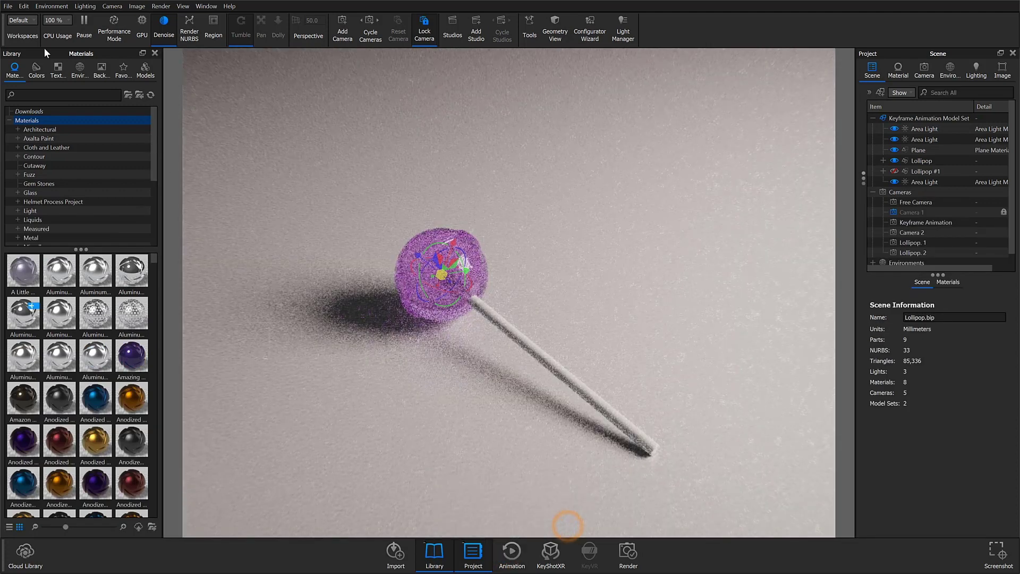
{"action": "left_click", "coordinate": [30, 21]}
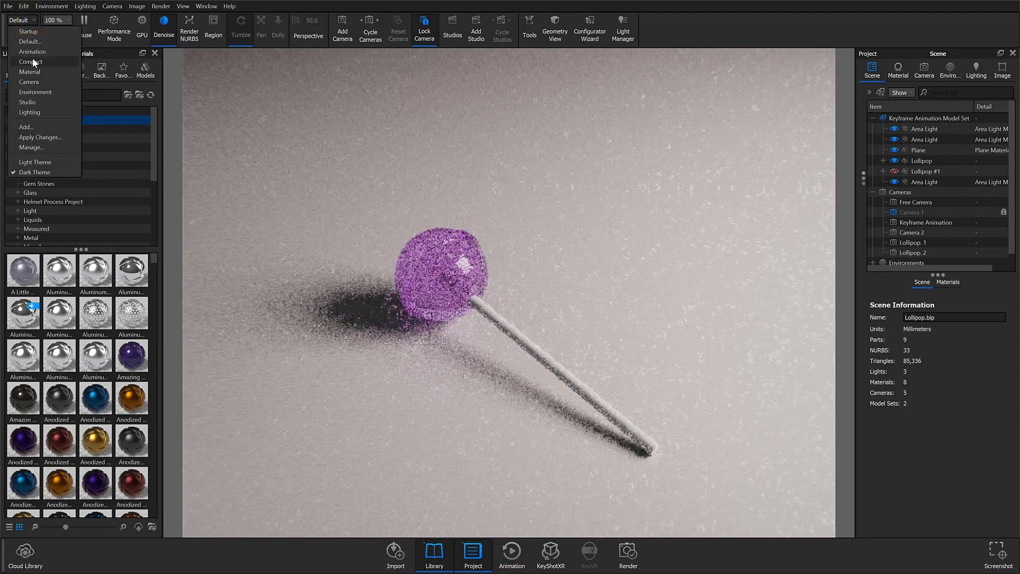
{"action": "left_click", "coordinate": [30, 111]}
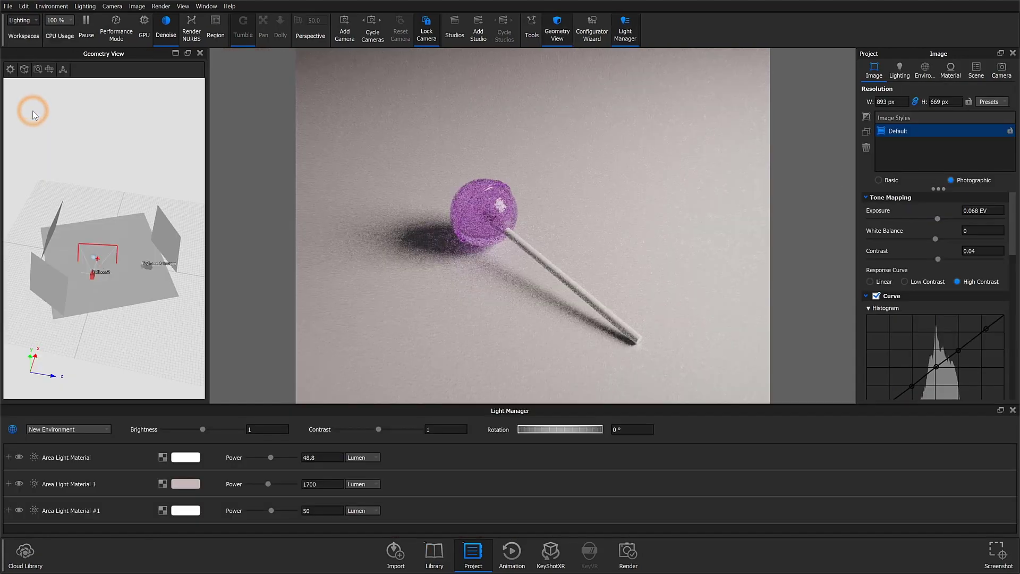
Set Area Light Material and Area Light Material #1 together to 45.3 lumen power.
{"action": "left_click", "coordinate": [129, 462]}
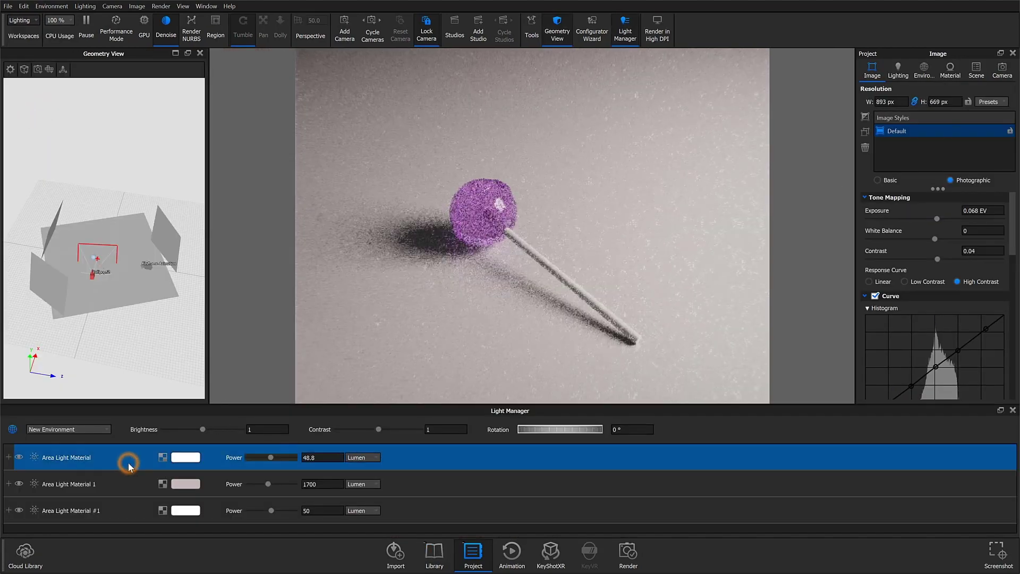
{"action": "left_click", "coordinate": [132, 508], "text": "ctrl"}
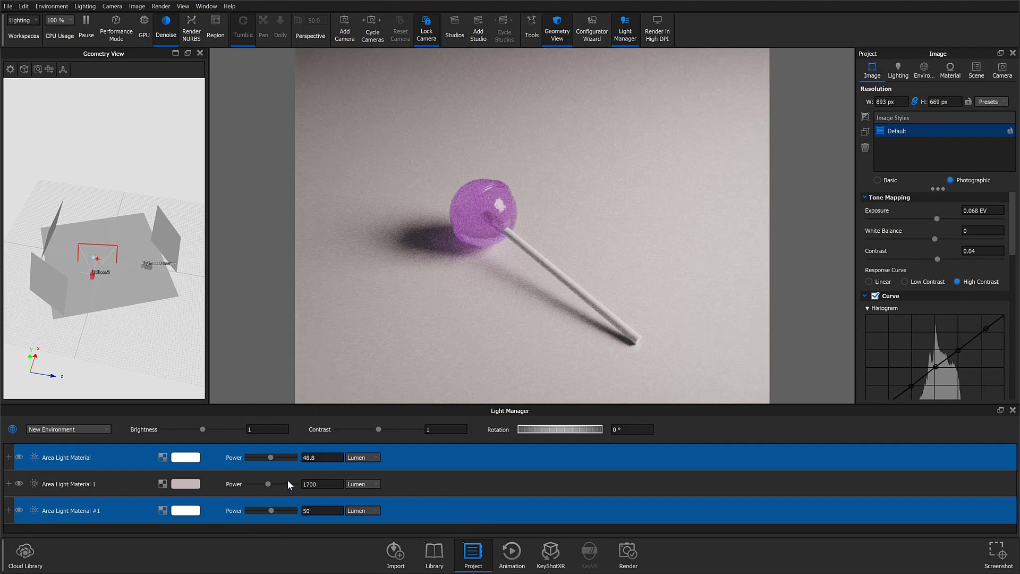
{"action": "mouse_move", "coordinate": [269, 456]}
{"action": "left_mouse_down"}
{"action": "mouse_move", "coordinate": [284, 457]}
{"action": "mouse_move", "coordinate": [259, 455]}
{"action": "mouse_move", "coordinate": [269, 456]}
{"action": "left_mouse_up"}
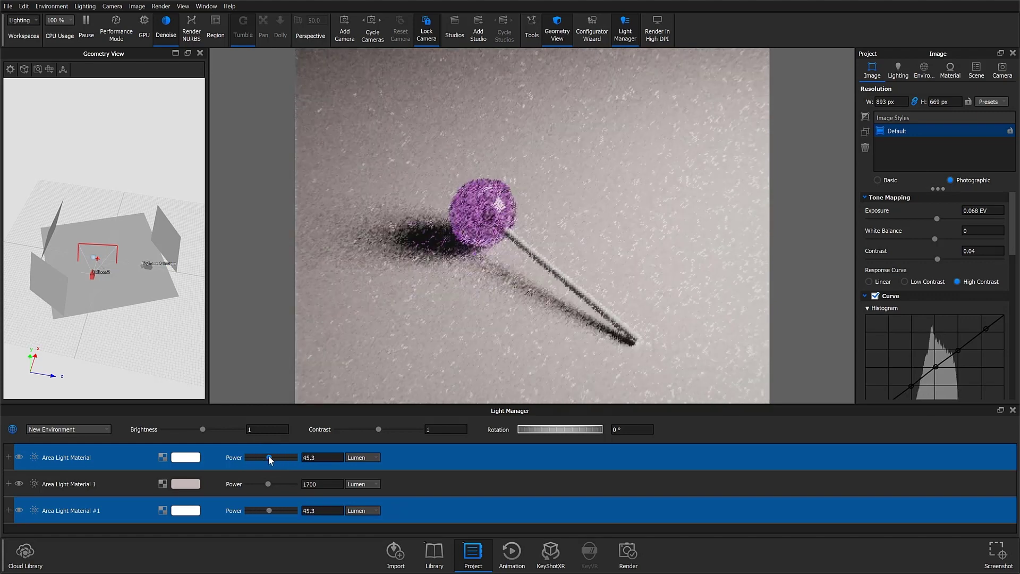
Colour the two selected area lights red, then deselect them.
{"action": "left_click", "coordinate": [185, 457]}
{"action": "left_click", "coordinate": [248, 306]}
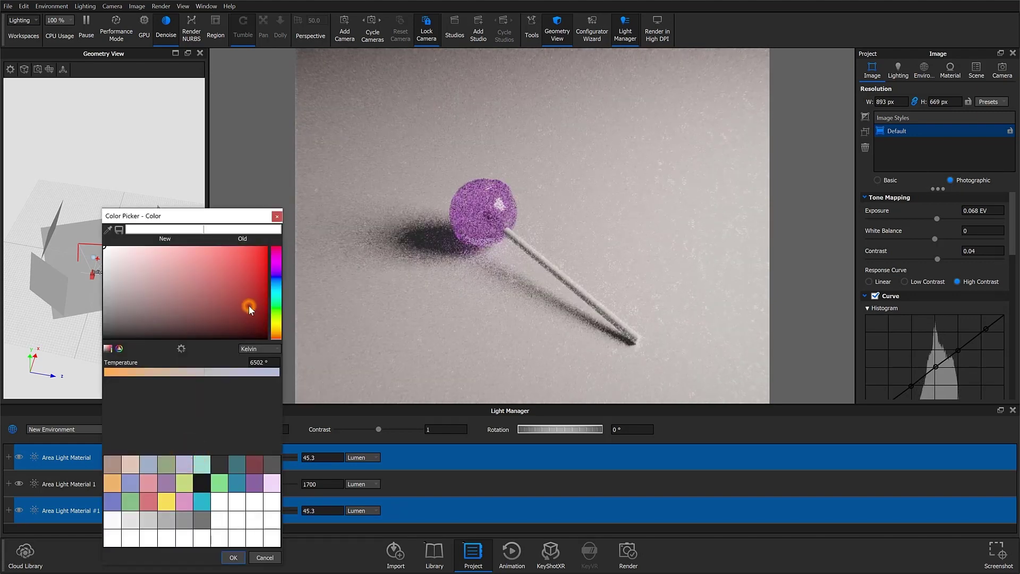
{"action": "left_click", "coordinate": [231, 557]}
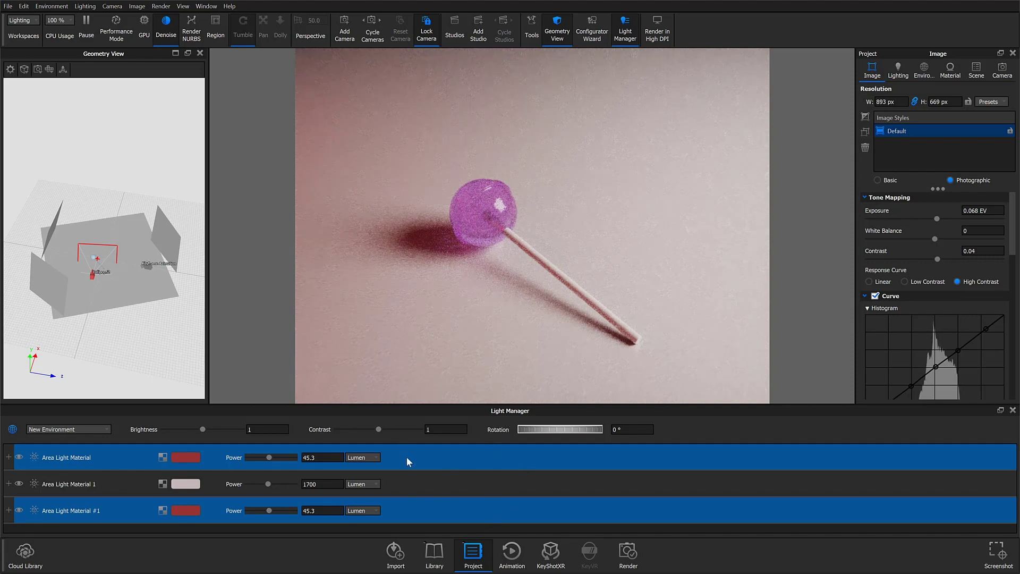
{"action": "left_click", "coordinate": [266, 523]}
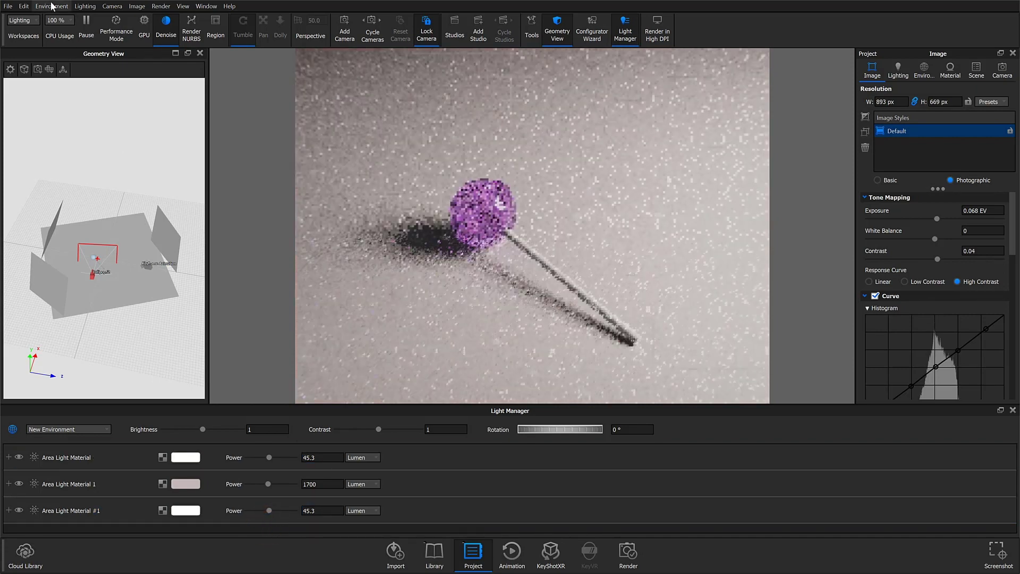
Undo the light changes via Edit history and switch back to the Default workspace.
{"action": "left_click", "coordinate": [24, 7]}
{"action": "mouse_move", "coordinate": [75, 17]}
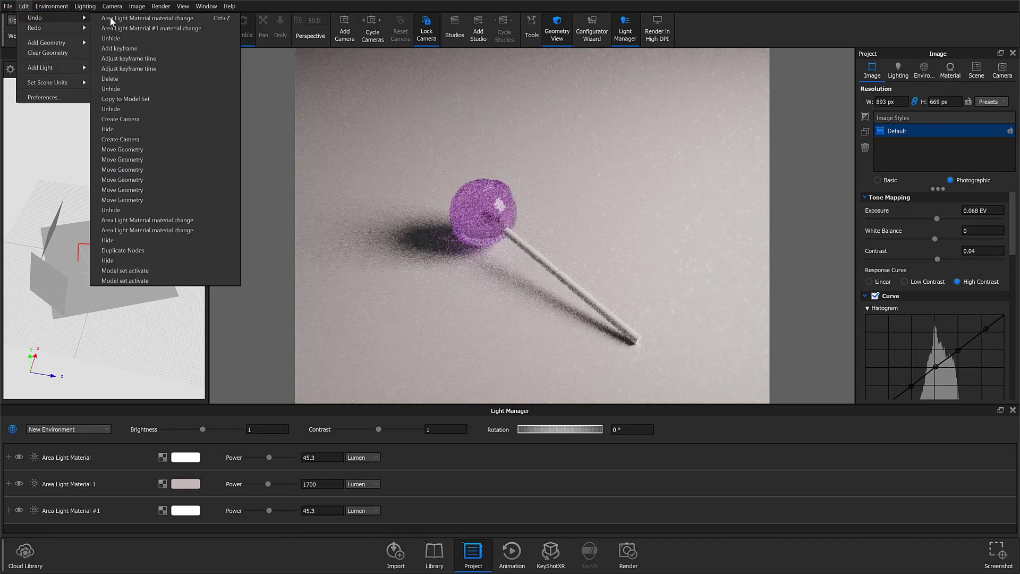
{"action": "left_click", "coordinate": [118, 28]}
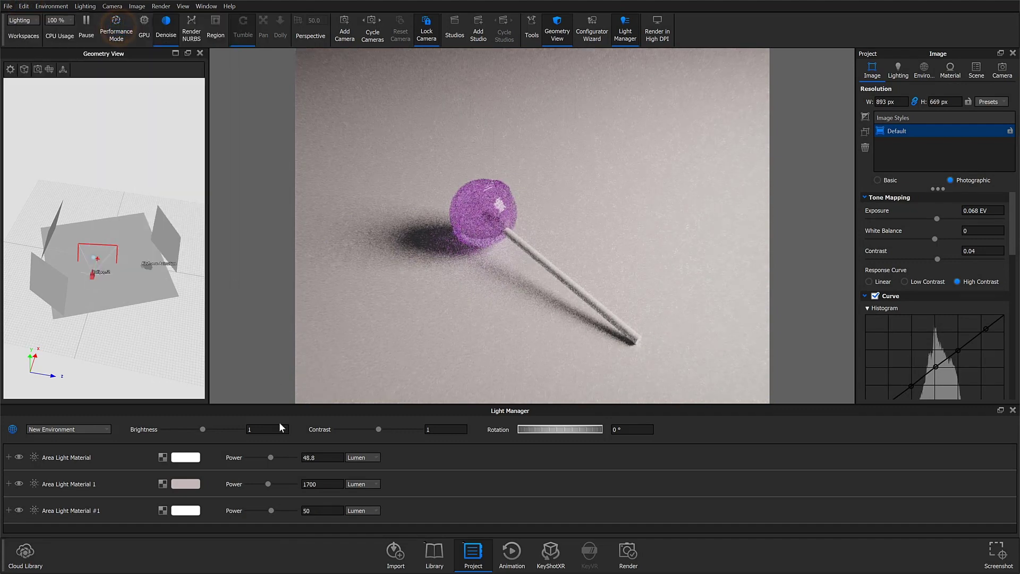
{"action": "left_click", "coordinate": [39, 27]}
{"action": "left_click", "coordinate": [36, 39]}
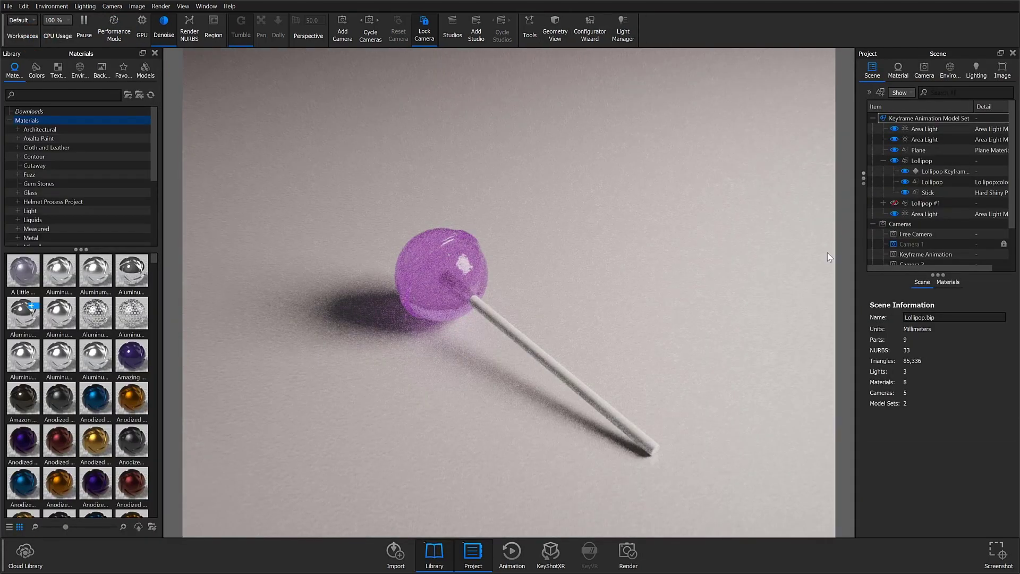
Show the blue lollipop and open its Lollipop material in the Material Graph.
{"action": "left_click", "coordinate": [894, 203]}
{"action": "double_click", "coordinate": [575, 280]}
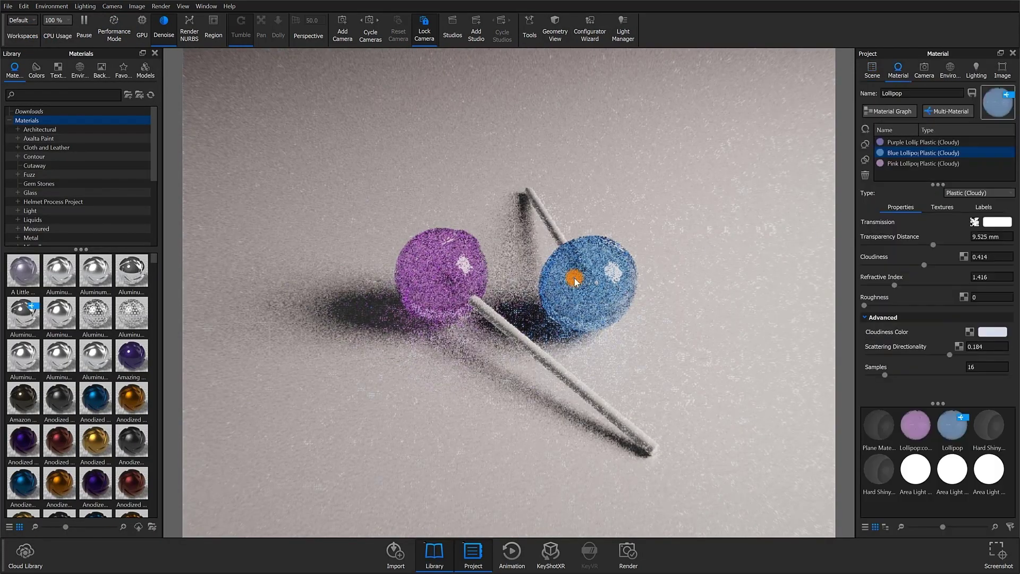
{"action": "left_click", "coordinate": [875, 114]}
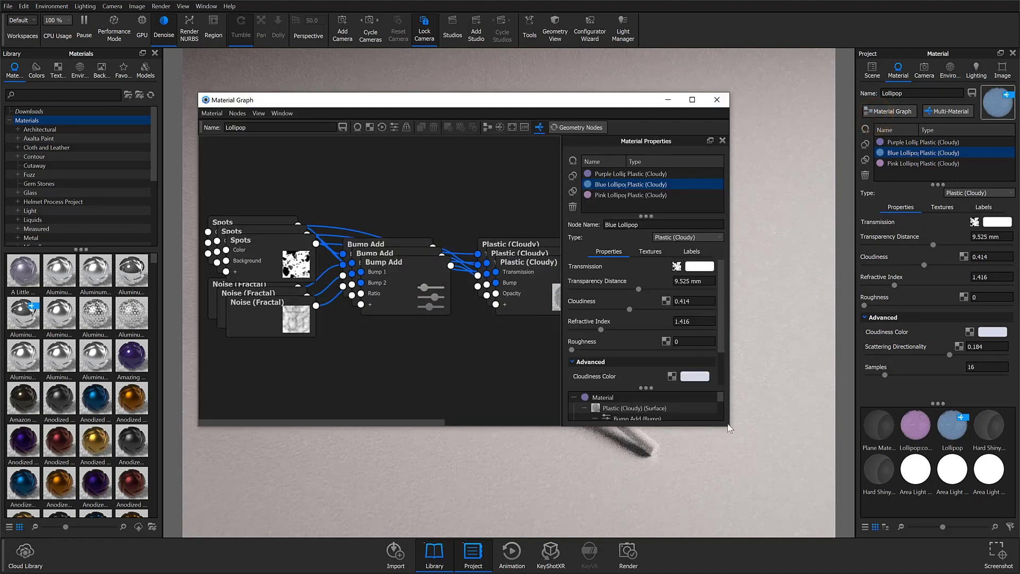
Enlarge and reposition the Material Graph window, then align the nodes into three rows.
{"action": "left_click_drag", "start_coordinate": [729, 426], "coordinate": [900, 506]}
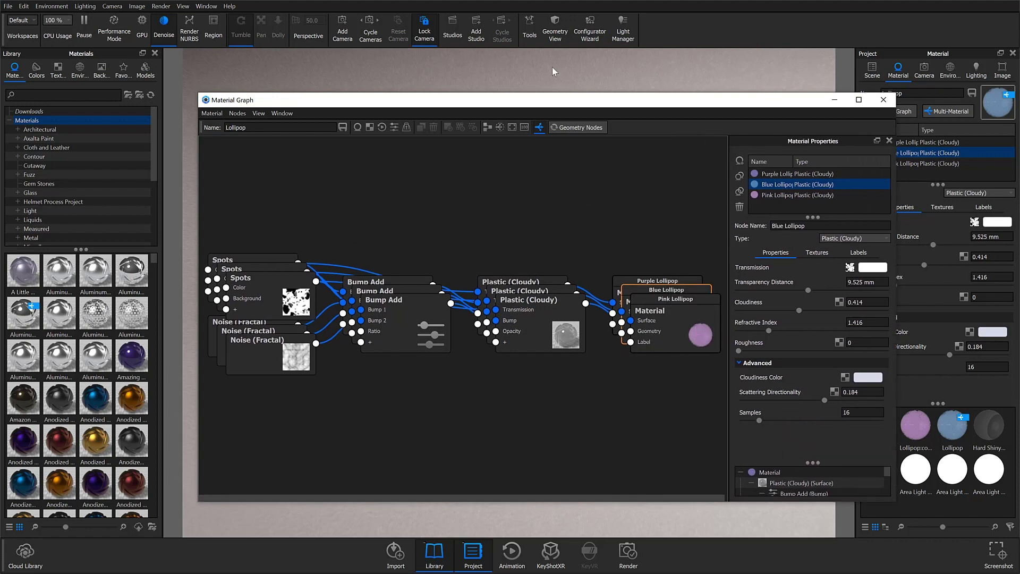
{"action": "left_click_drag", "start_coordinate": [526, 99], "coordinate": [497, 77]}
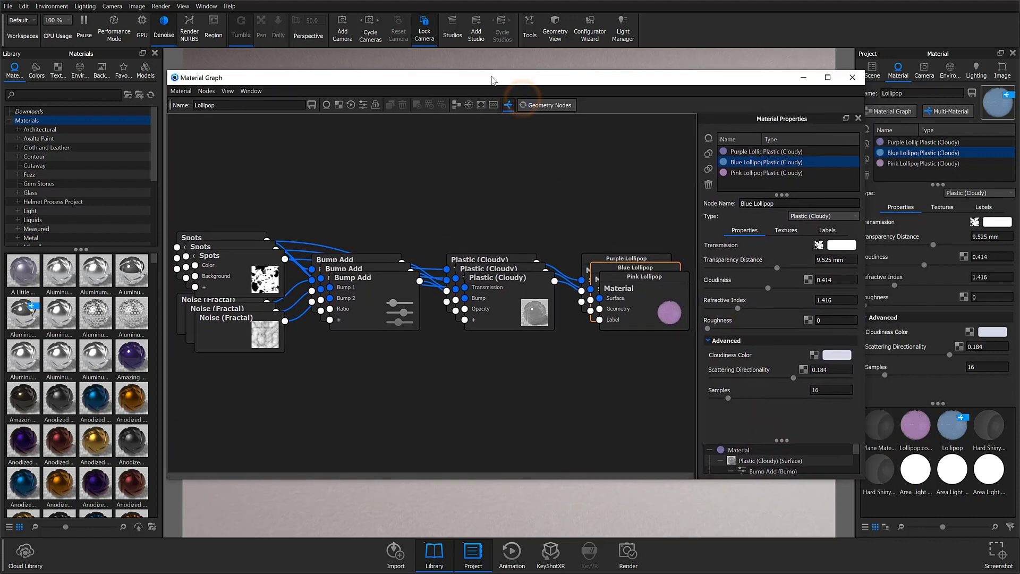
{"action": "left_click", "coordinate": [455, 106]}
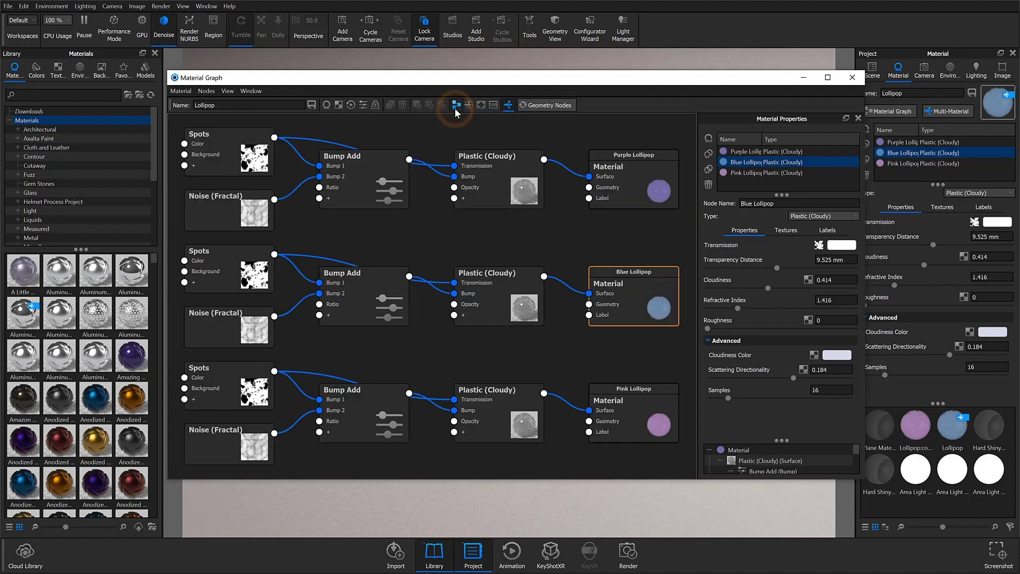
{"action": "scroll", "coordinate": [443, 220], "scroll_direction": "up", "scroll_amount": 1}
{"action": "scroll", "coordinate": [443, 220], "scroll_direction": "down", "scroll_amount": 2}
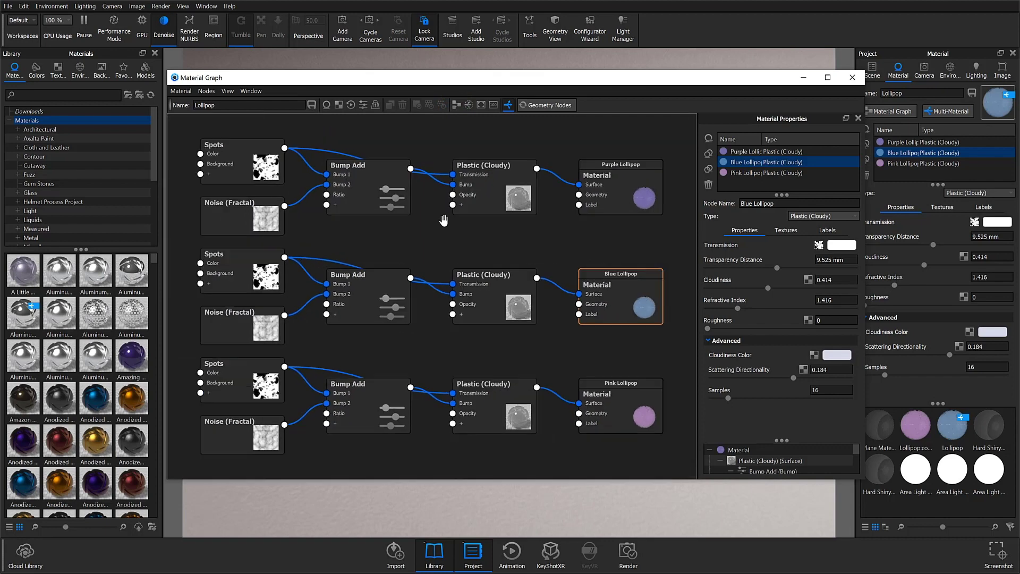
{"action": "scroll", "coordinate": [443, 220], "scroll_direction": "down", "scroll_amount": 1}
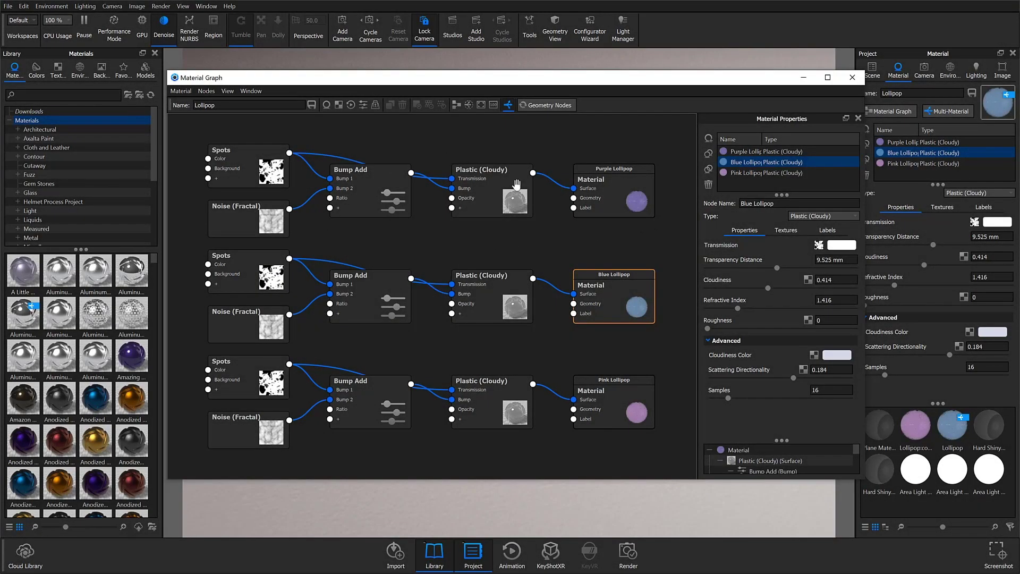
{"action": "left_click", "coordinate": [469, 110]}
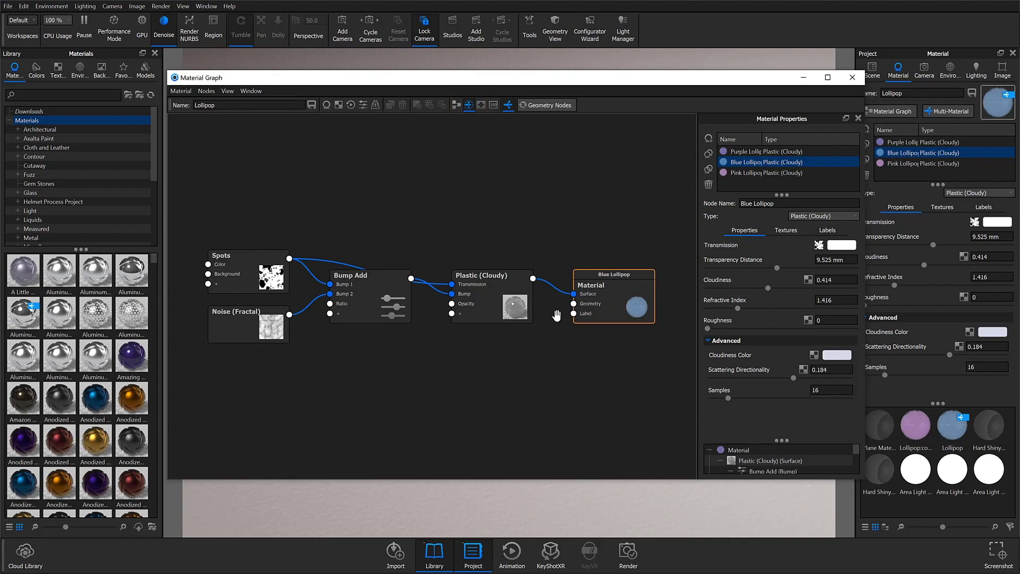
Inspect the Spots node, then show all three lollipop material chains again.
{"action": "left_click", "coordinate": [259, 277]}
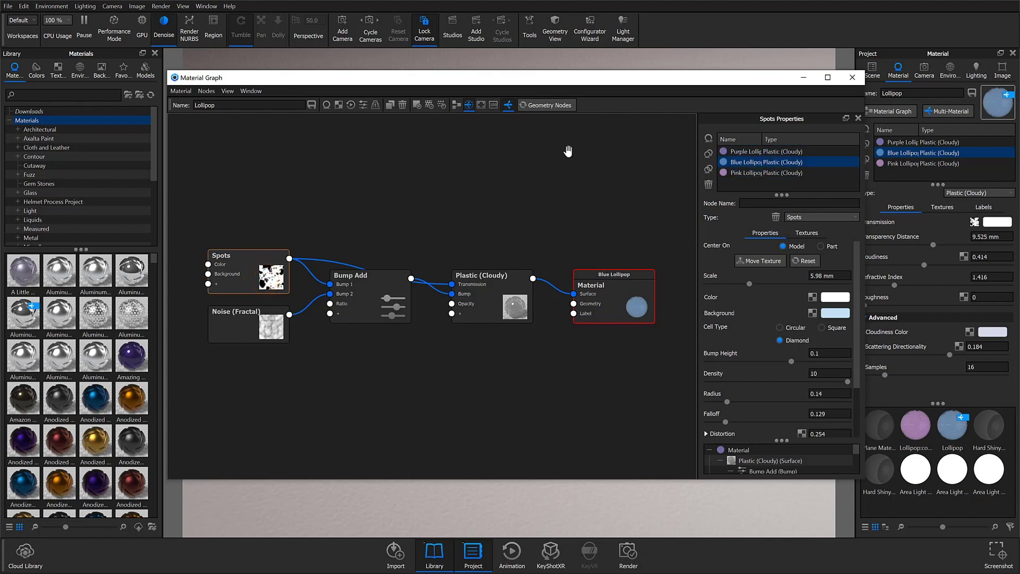
{"action": "left_click", "coordinate": [469, 104]}
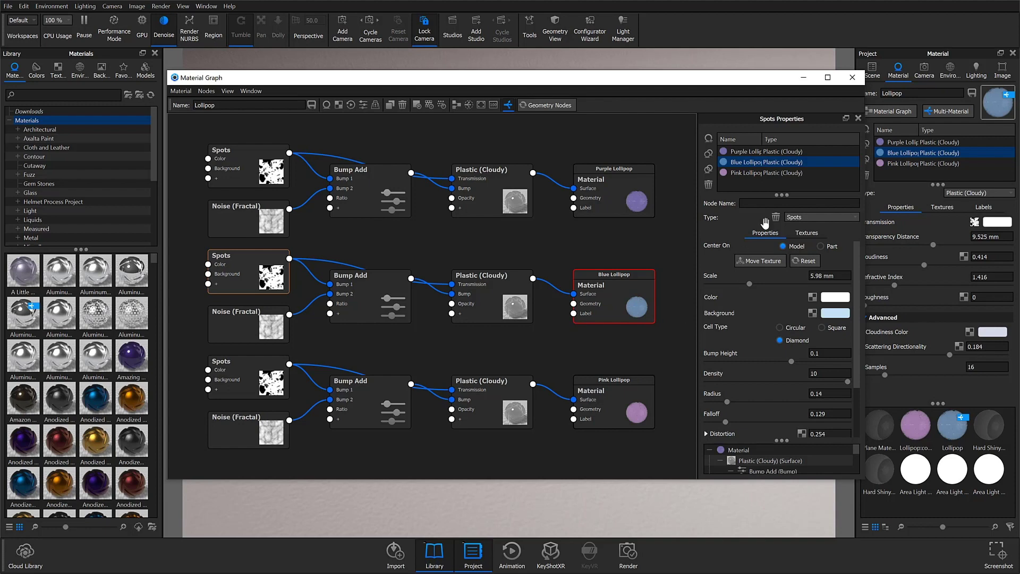
Close the material graph and choose File > Export to AR (.usdz, .glb).
{"action": "left_click", "coordinate": [851, 78]}
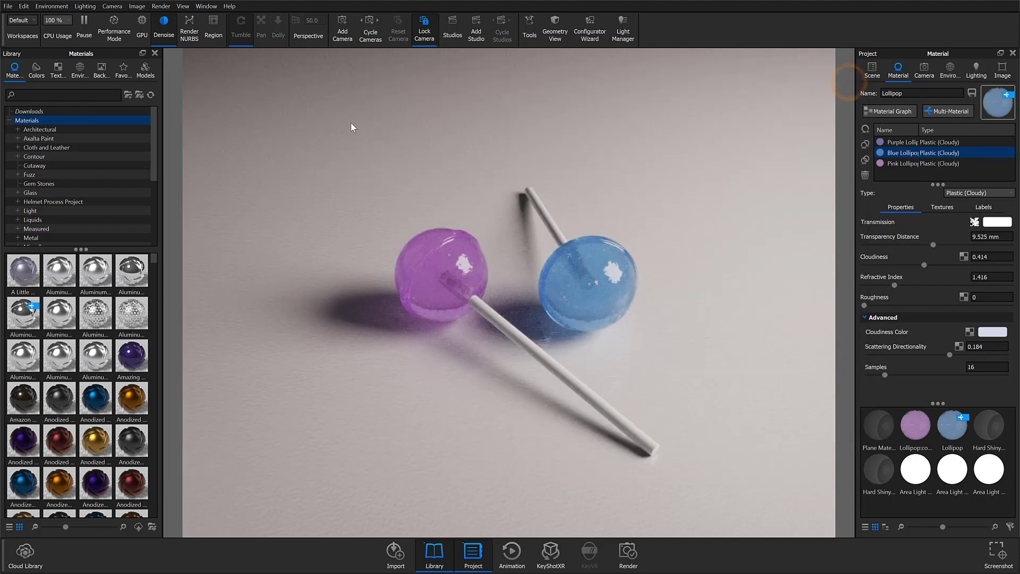
{"action": "left_click", "coordinate": [8, 7]}
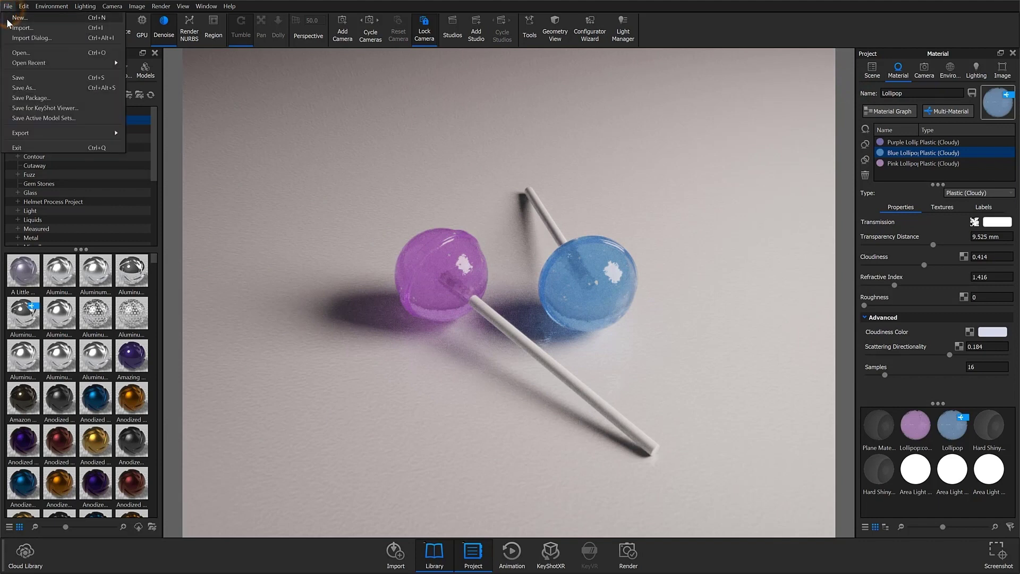
{"action": "mouse_move", "coordinate": [37, 136]}
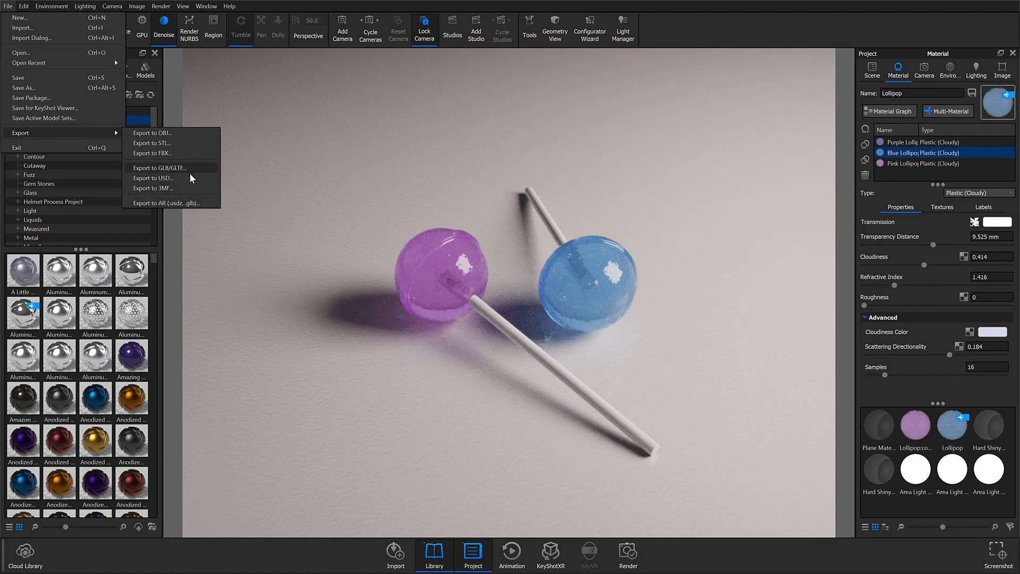
{"action": "left_click", "coordinate": [194, 203]}
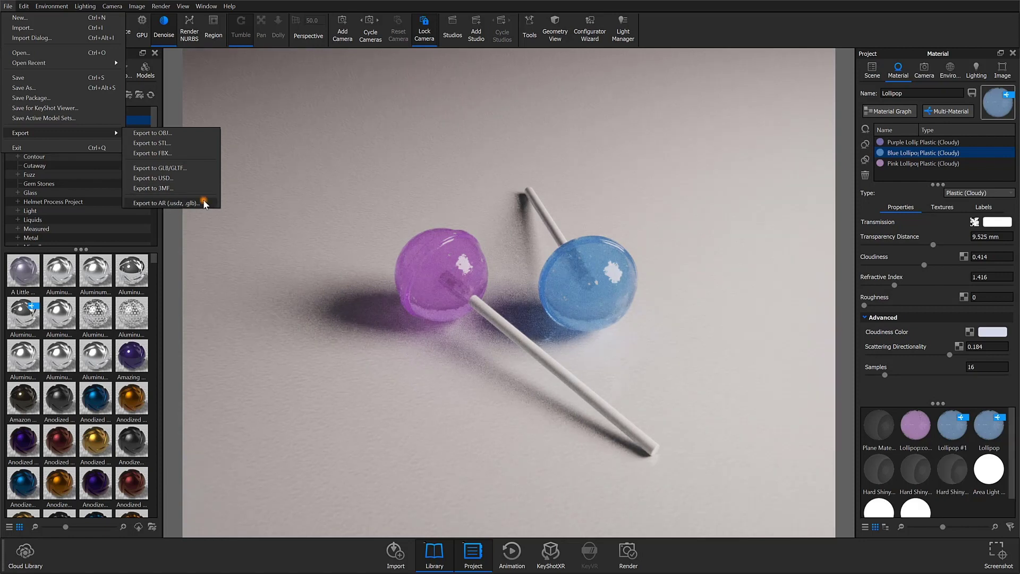
{"action": "left_click", "coordinate": [204, 203]}
Save the AR export as 'Lollipop' and select the texture resolution field in the AR Export dialog.
{"action": "left_click", "coordinate": [173, 55]}
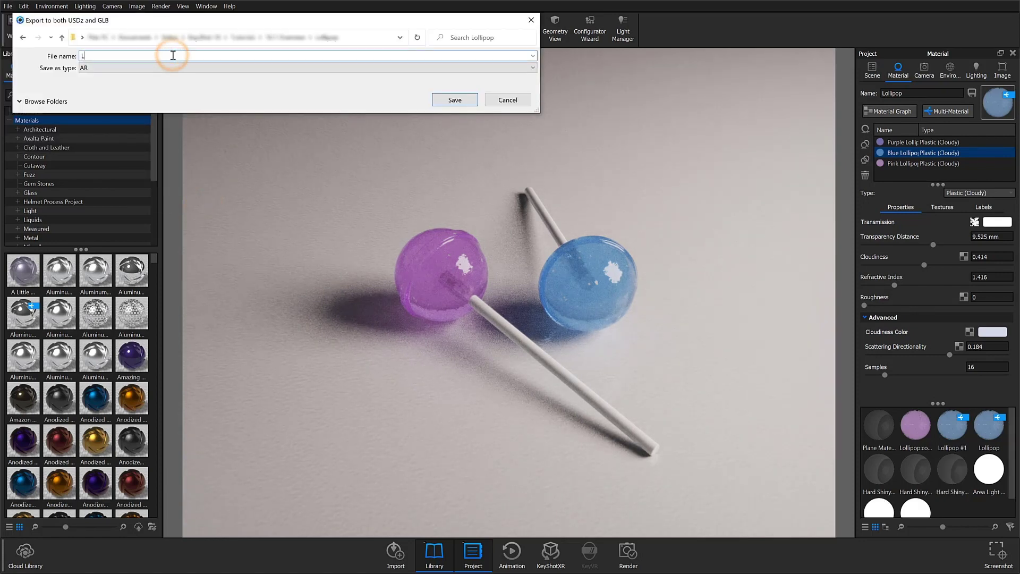
{"action": "type", "text": "Lollipop"}
{"action": "left_click", "coordinate": [247, 96]}
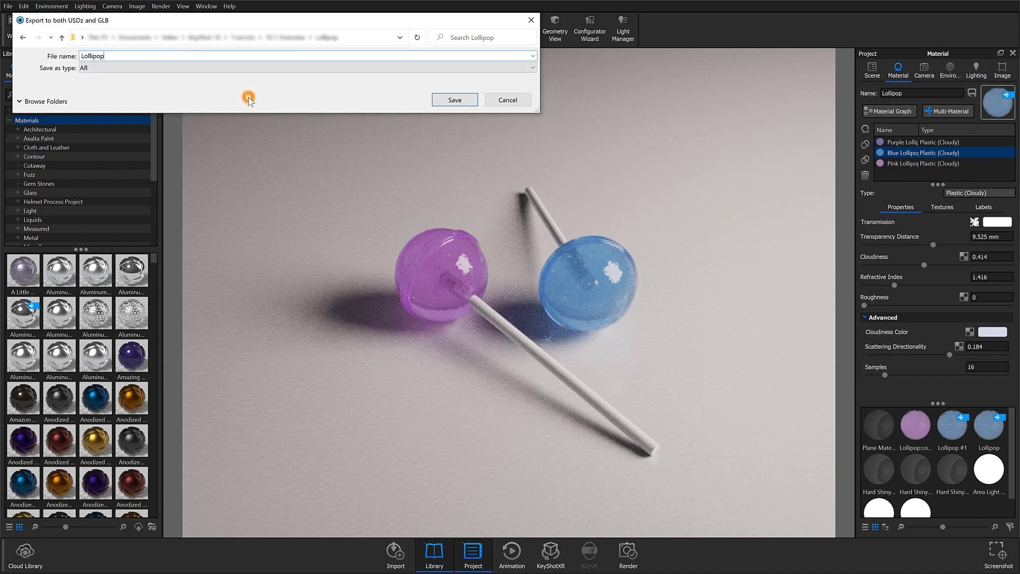
{"action": "left_click", "coordinate": [445, 100]}
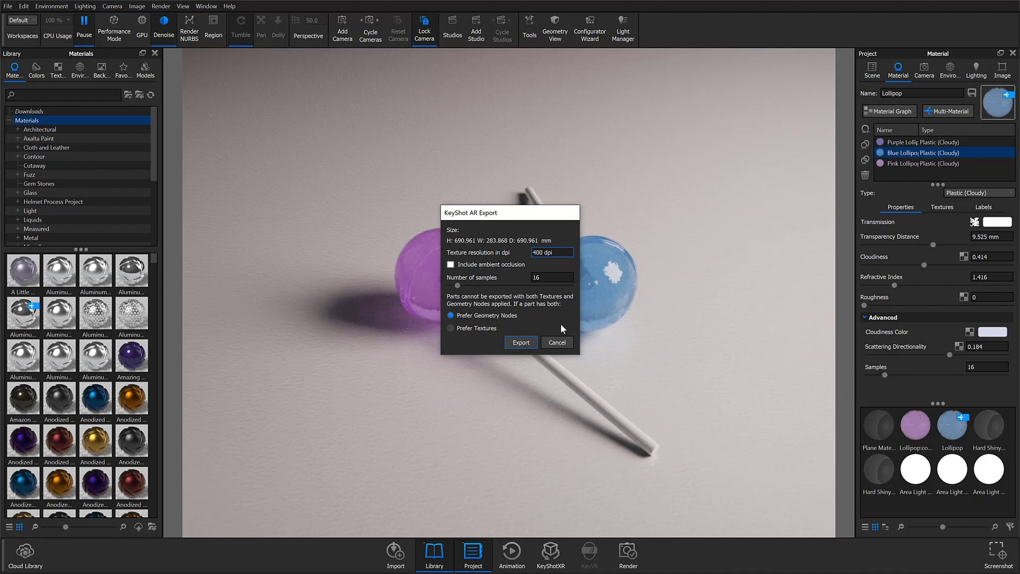
{"action": "left_click", "coordinate": [559, 251]}
Toggle ambient occlusion and start the AR export at 400 dpi texture resolution.
{"action": "left_click", "coordinate": [451, 265]}
{"action": "left_click", "coordinate": [519, 343]}
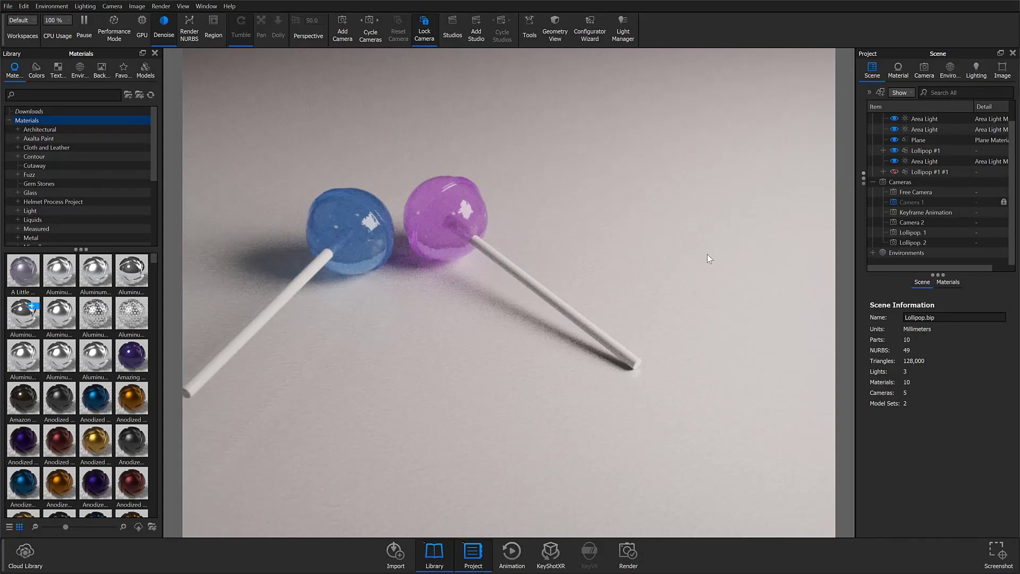
Select Lollipop #1 and drag it with the Move Tool toward the purple lollipop's left.
{"action": "left_click", "coordinate": [924, 150]}
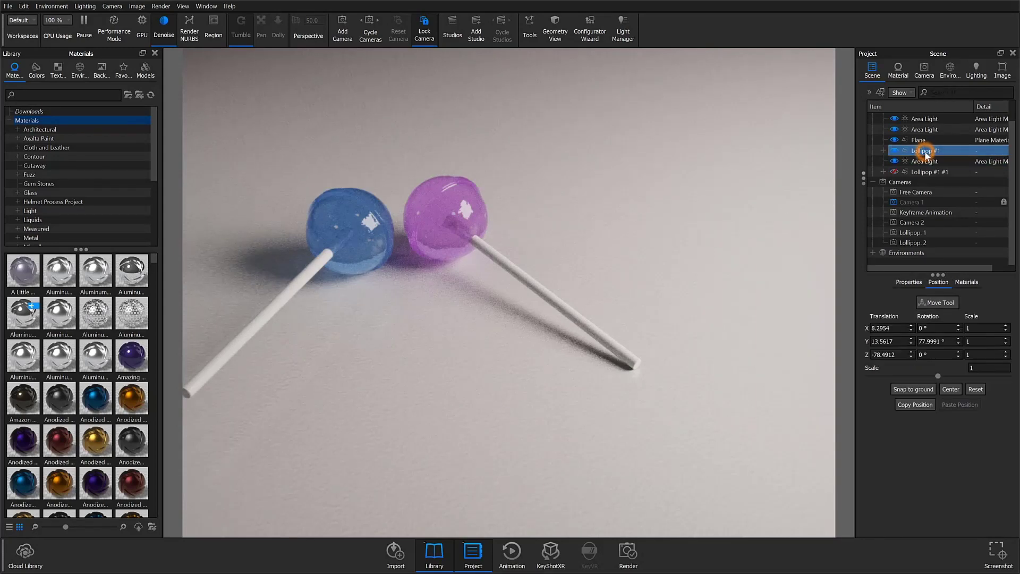
{"action": "left_click", "coordinate": [932, 302]}
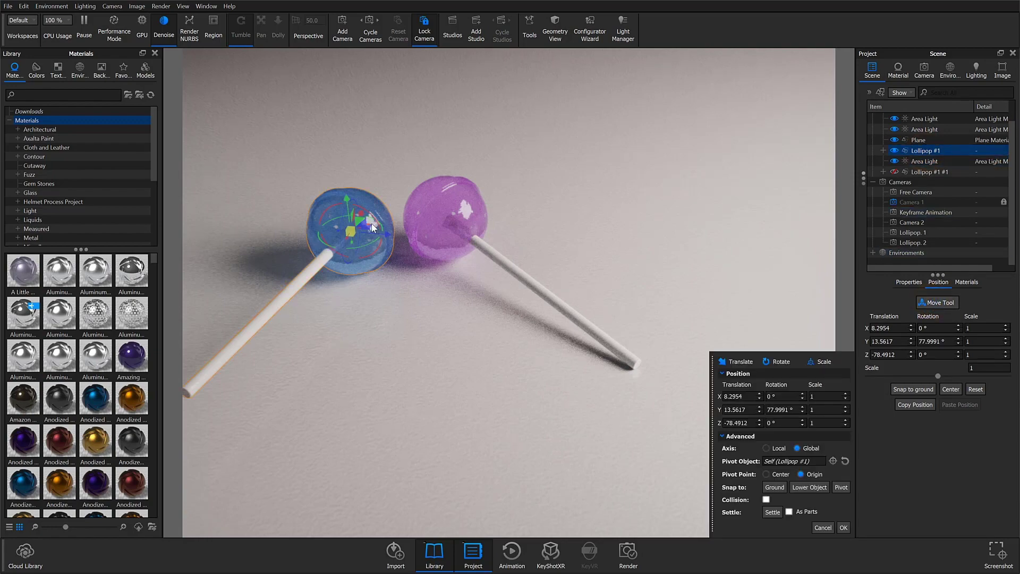
{"action": "left_click_drag", "start_coordinate": [370, 223], "coordinate": [457, 210]}
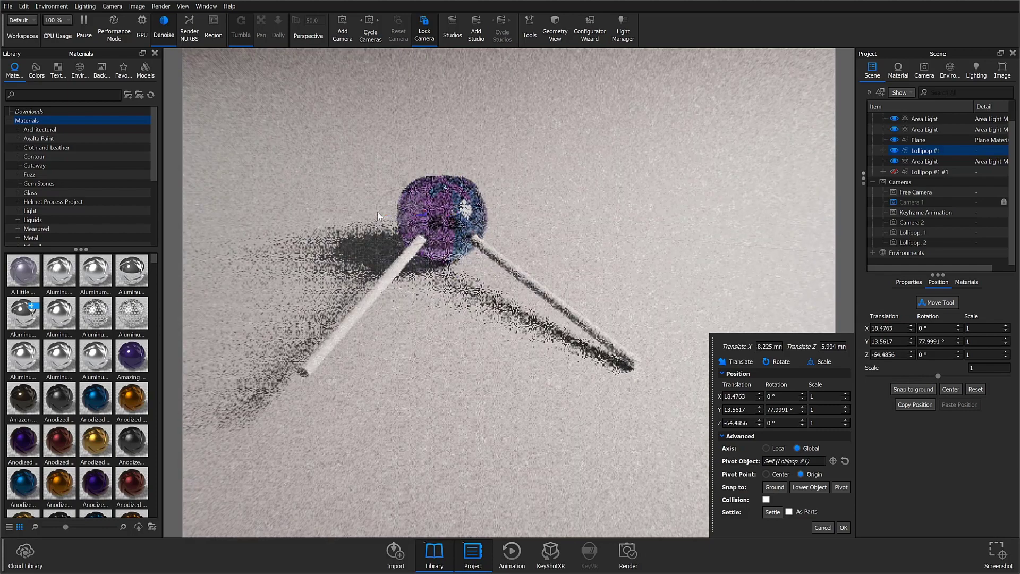
{"action": "left_click_drag", "start_coordinate": [379, 215], "coordinate": [372, 218]}
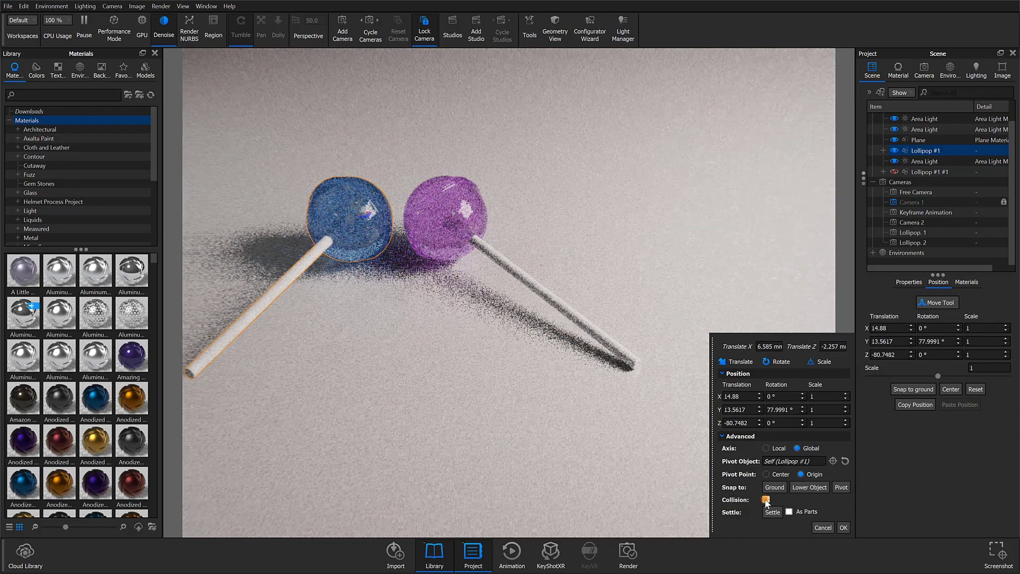
With collision detection on, push and lift the blue lollipop, then settle it onto the ground.
{"action": "left_click", "coordinate": [765, 499]}
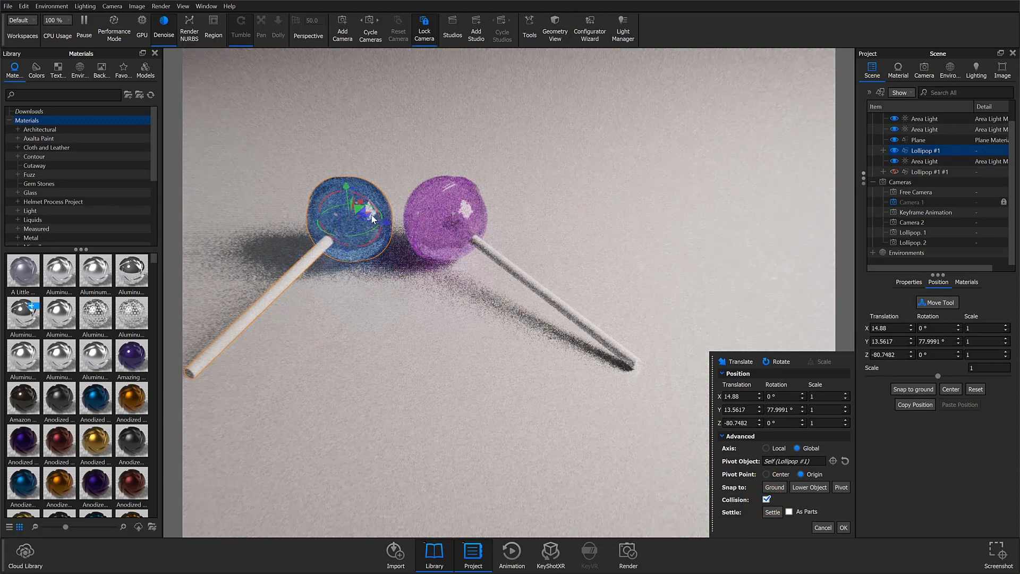
{"action": "left_click", "coordinate": [371, 219]}
{"action": "mouse_move", "coordinate": [370, 219]}
{"action": "left_mouse_down"}
{"action": "mouse_move", "coordinate": [432, 212]}
{"action": "mouse_move", "coordinate": [362, 200]}
{"action": "left_mouse_up"}
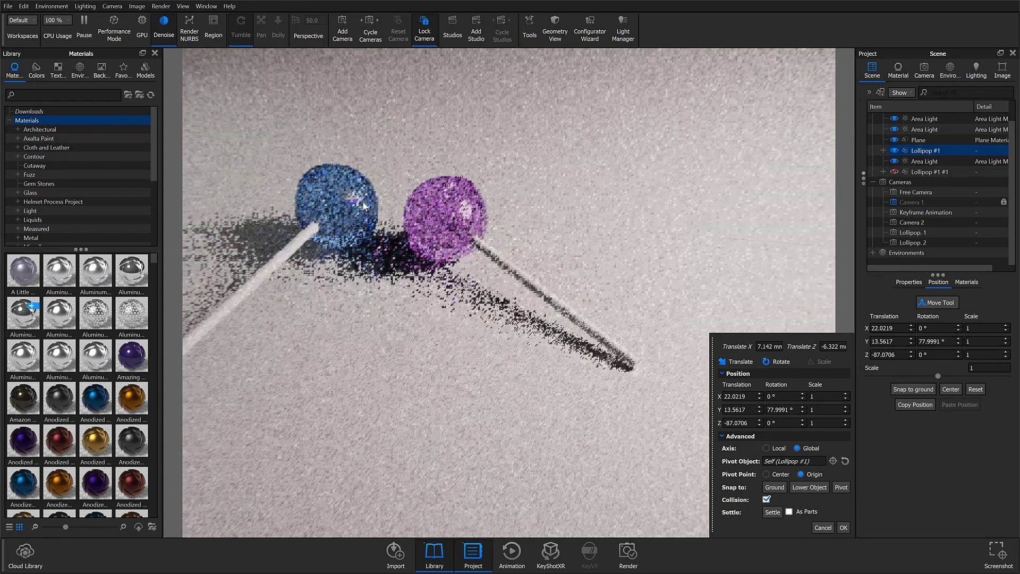
{"action": "left_click_drag", "start_coordinate": [448, 213], "coordinate": [381, 210]}
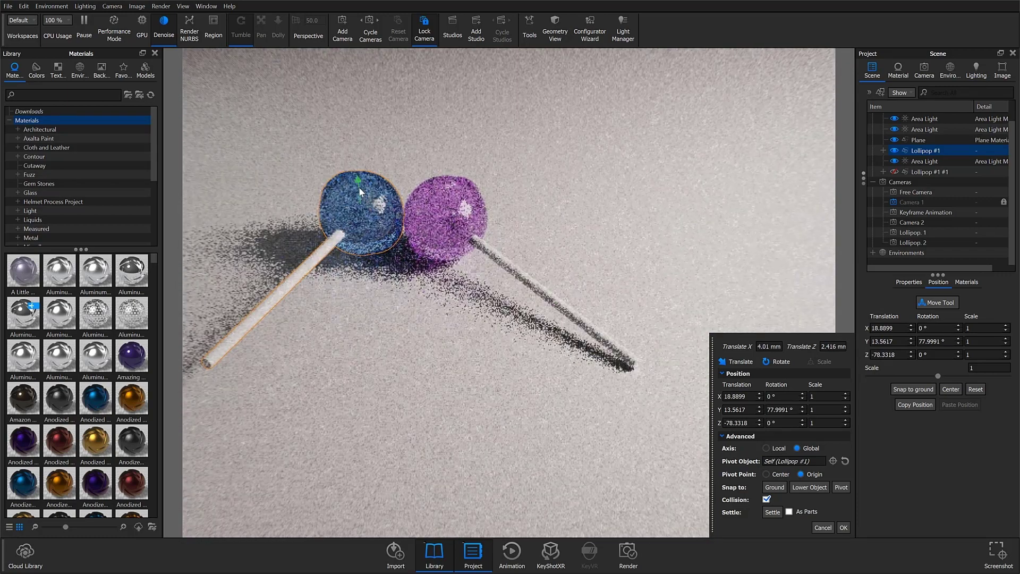
{"action": "left_click_drag", "start_coordinate": [358, 178], "coordinate": [353, 99]}
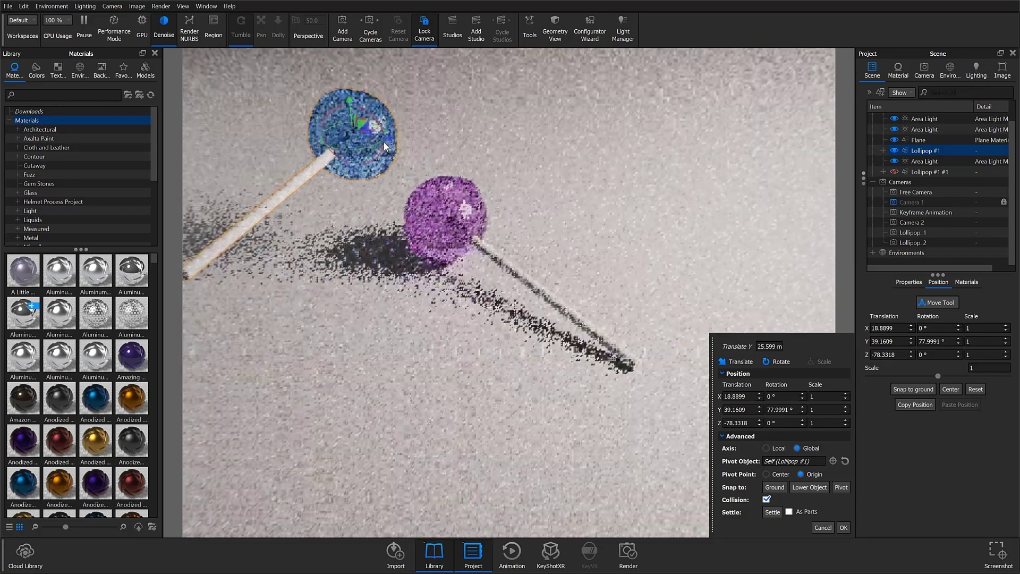
{"action": "left_click_drag", "start_coordinate": [390, 140], "coordinate": [461, 155]}
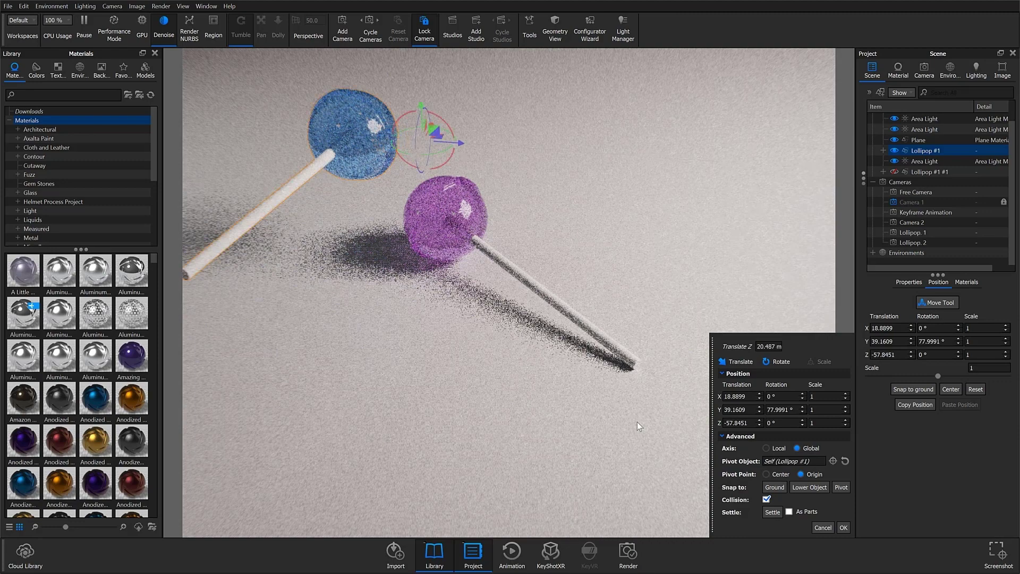
{"action": "left_click", "coordinate": [772, 512]}
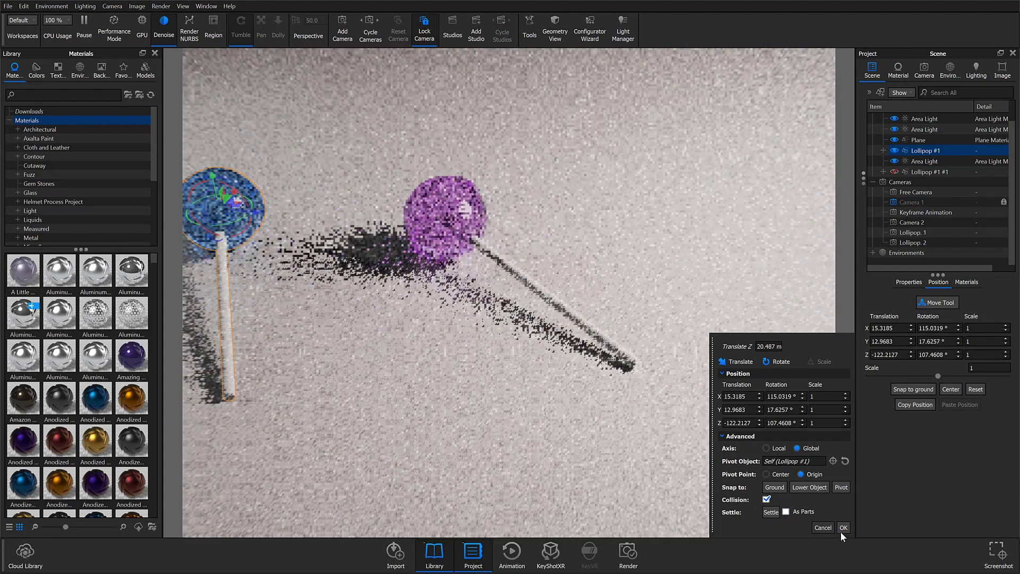
Accept the blue lollipop's settled position and deselect Lollipop #1.
{"action": "left_click", "coordinate": [844, 527]}
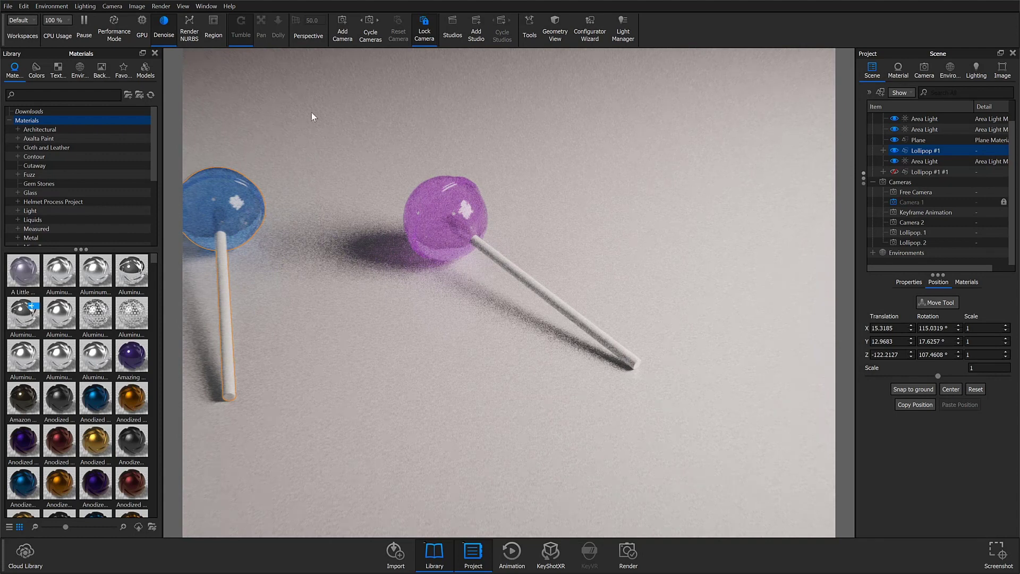
{"action": "left_click", "coordinate": [9, 6]}
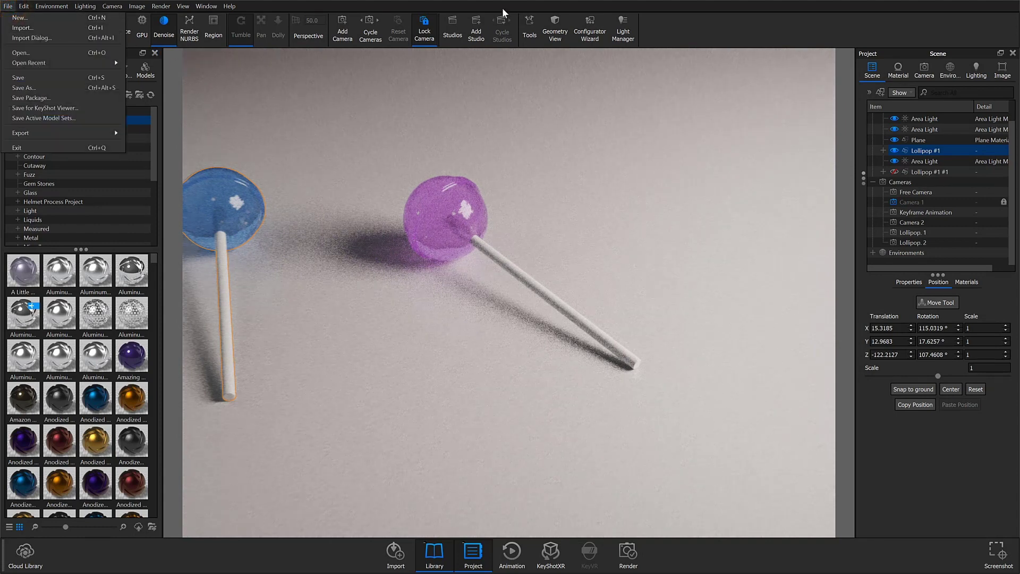
{"action": "left_click", "coordinate": [741, 22]}
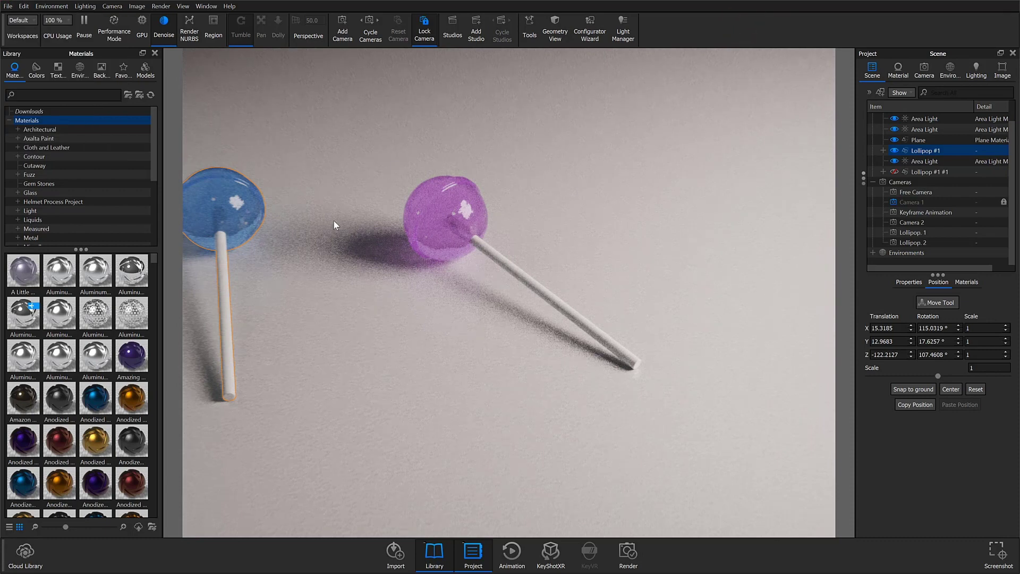
{"action": "left_click", "coordinate": [902, 262]}
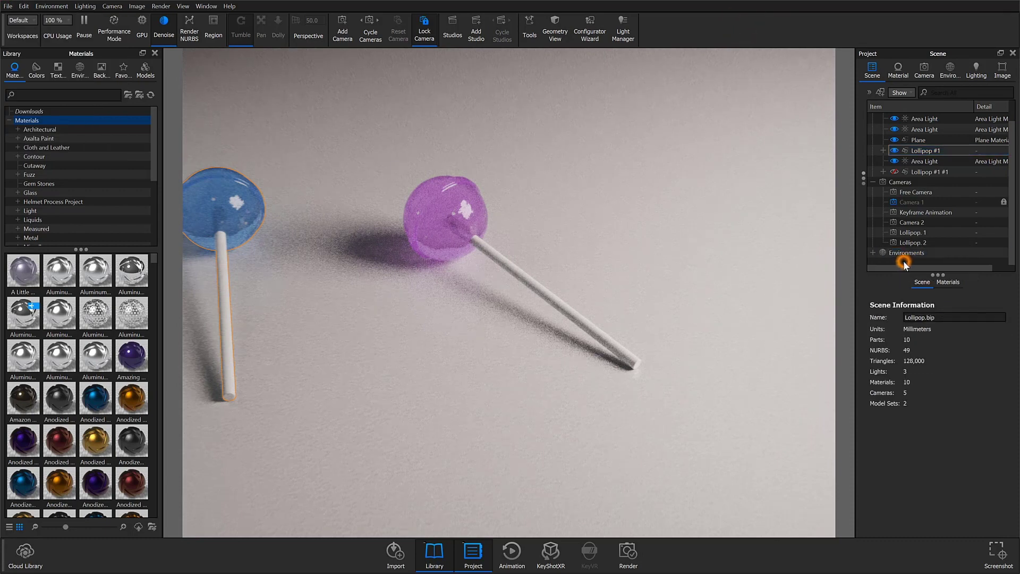